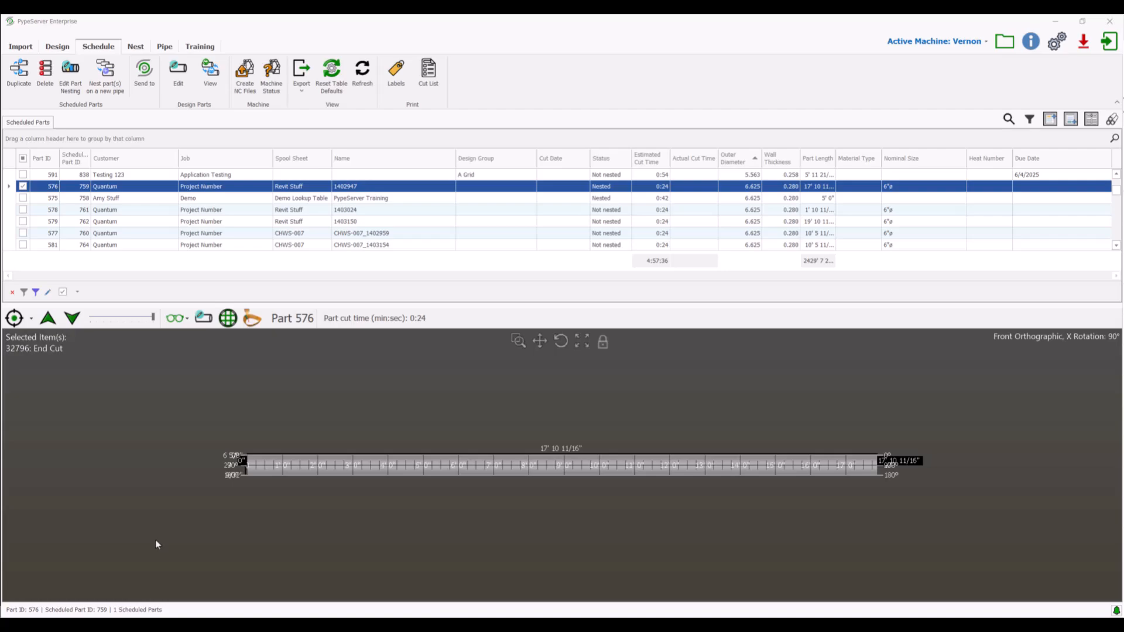
Look over the design and nesting views and return to the list of scheduled parts.
{"action": "left_click", "coordinate": [20, 51]}
{"action": "left_click", "coordinate": [90, 50]}
{"action": "left_click", "coordinate": [138, 48]}
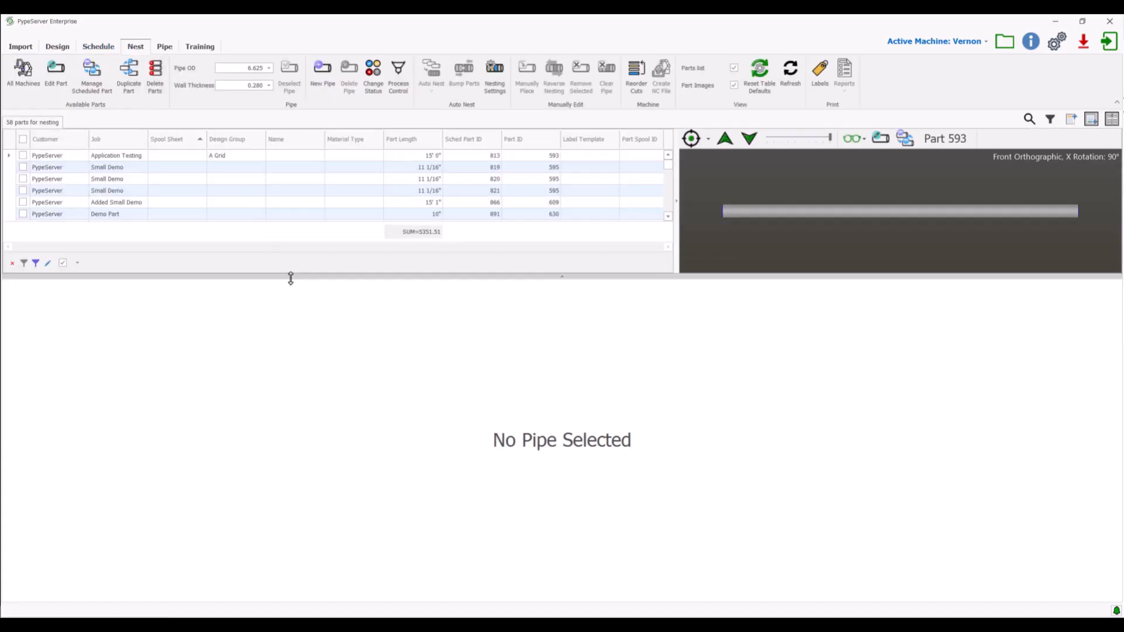
{"action": "left_click", "coordinate": [57, 47]}
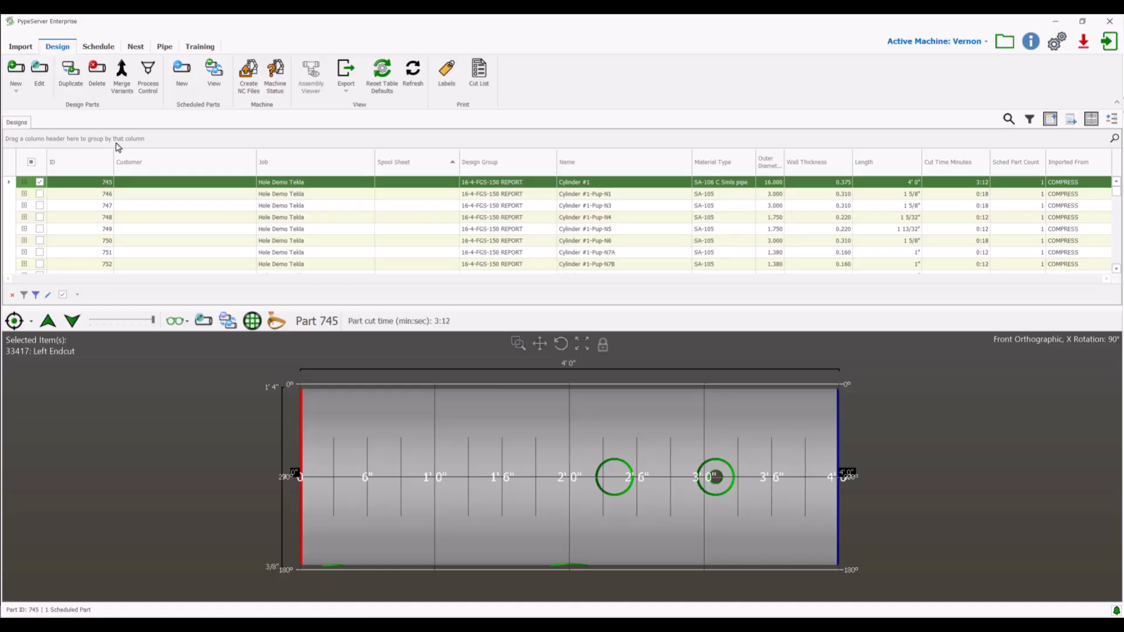
{"action": "left_click", "coordinate": [94, 45]}
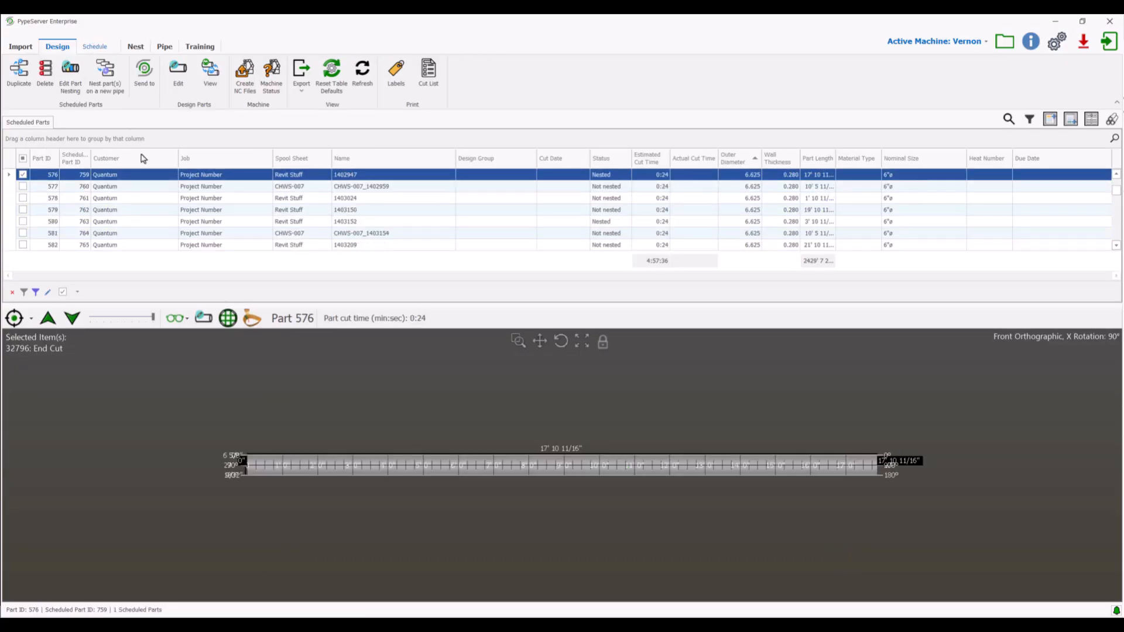
{"action": "left_click", "coordinate": [134, 46]}
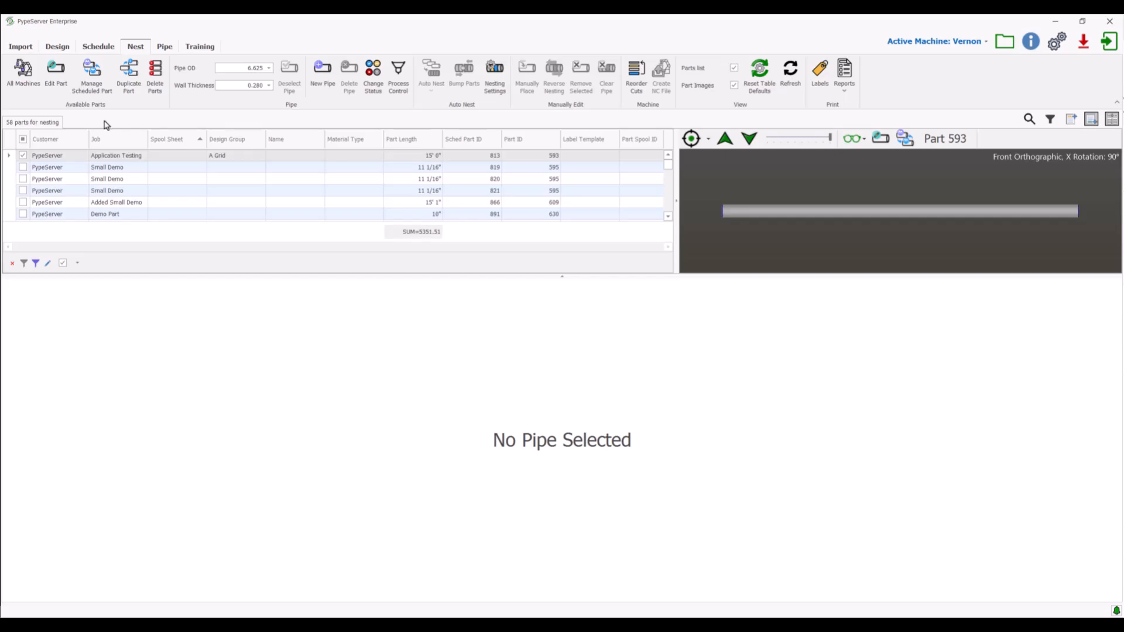
{"action": "left_click", "coordinate": [97, 47]}
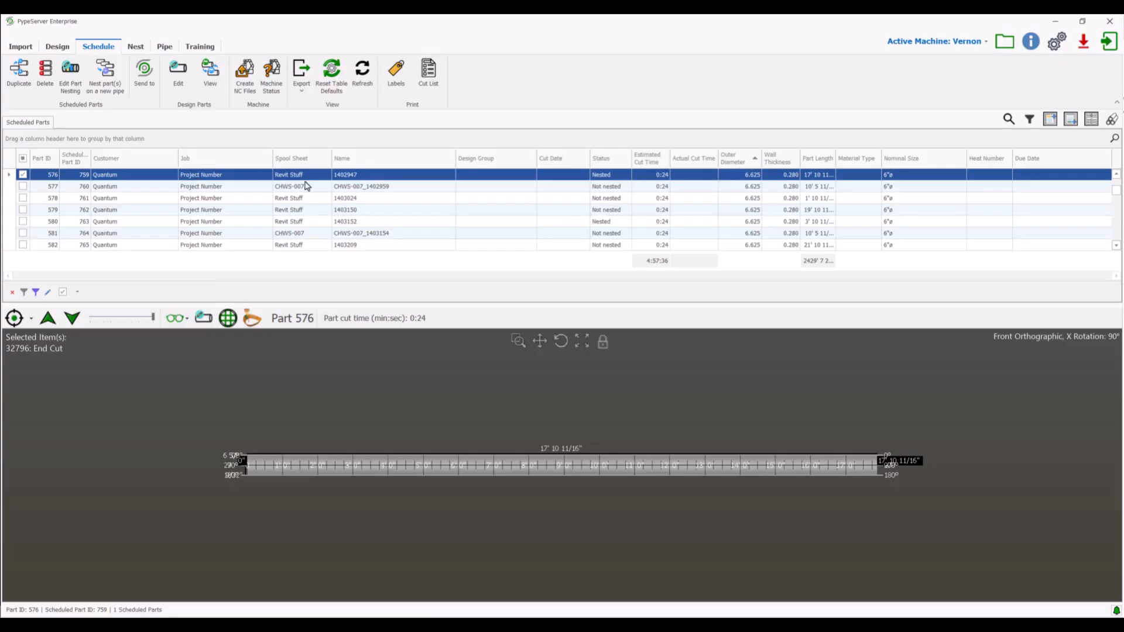
Filter the scheduled parts to the Not nested status and sort them by status in descending order.
{"action": "scroll", "coordinate": [306, 186], "scroll_direction": "down", "scroll_amount": 1}
{"action": "scroll", "coordinate": [320, 225], "scroll_direction": "down", "scroll_amount": 2}
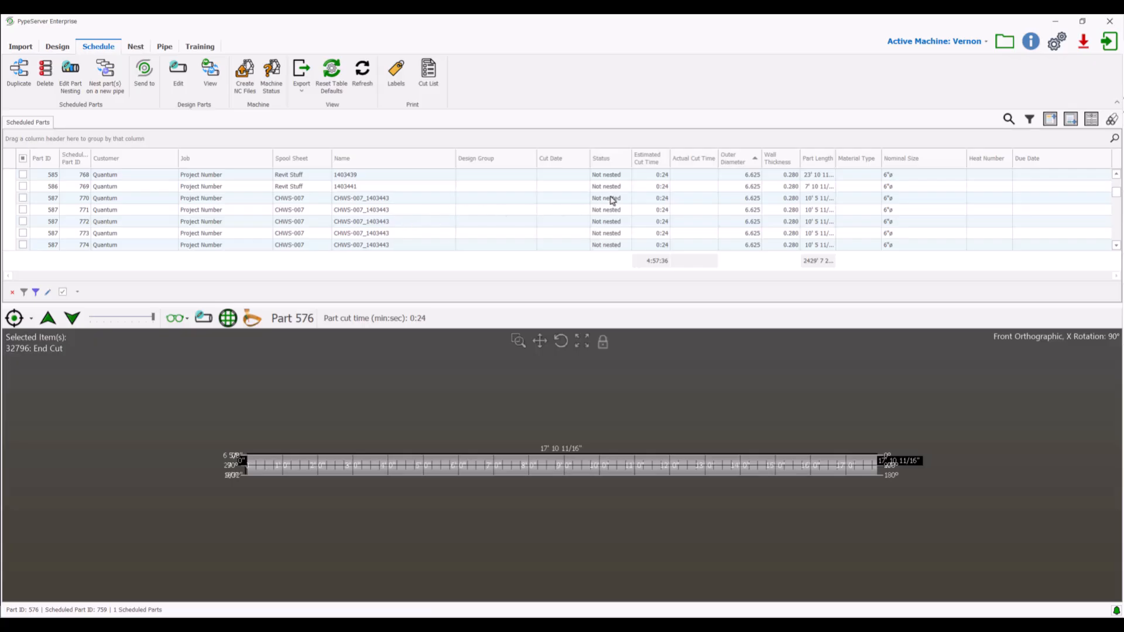
{"action": "scroll", "coordinate": [621, 200], "scroll_direction": "up", "scroll_amount": 2}
{"action": "scroll", "coordinate": [627, 182], "scroll_direction": "up", "scroll_amount": 2}
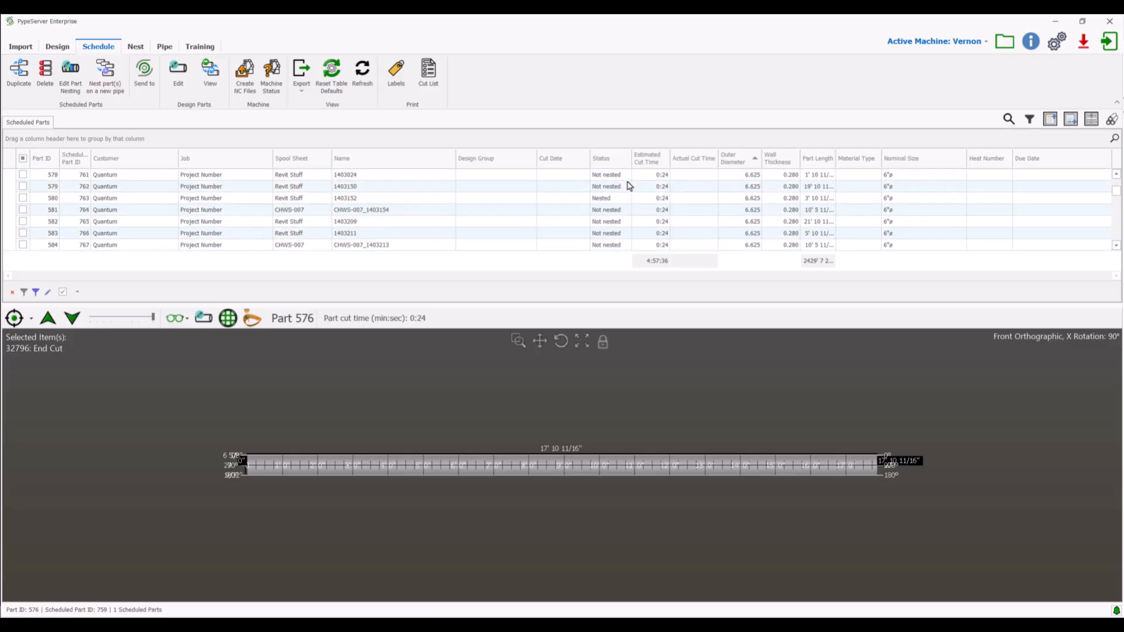
{"action": "scroll", "coordinate": [625, 188], "scroll_direction": "down", "scroll_amount": 2}
{"action": "scroll", "coordinate": [622, 207], "scroll_direction": "down", "scroll_amount": 3}
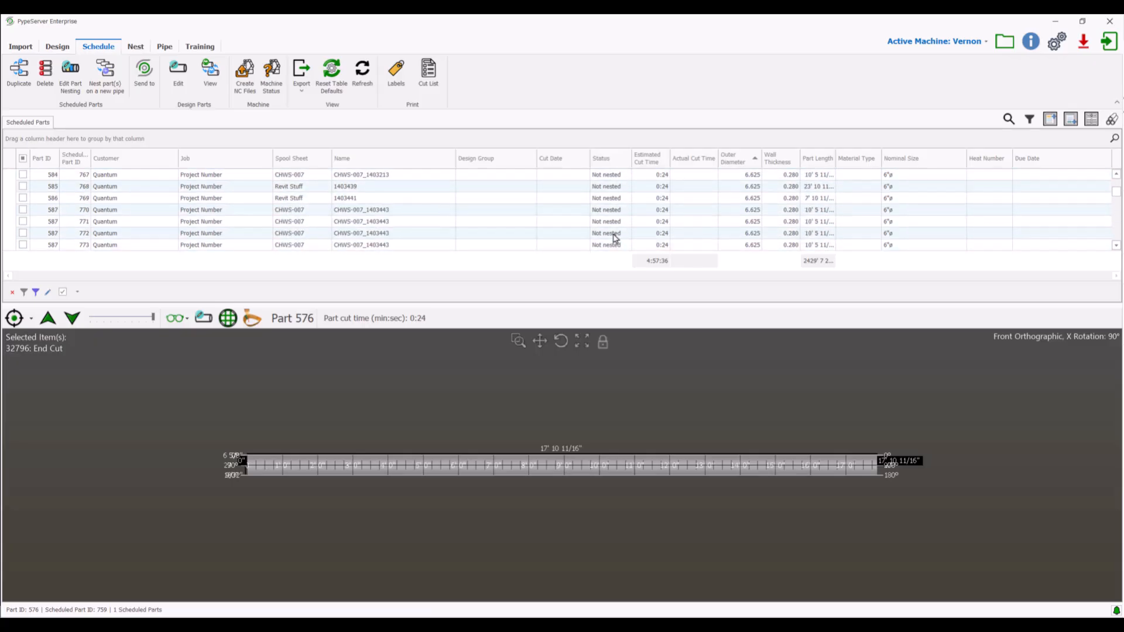
{"action": "scroll", "coordinate": [625, 237], "scroll_direction": "down", "scroll_amount": 2}
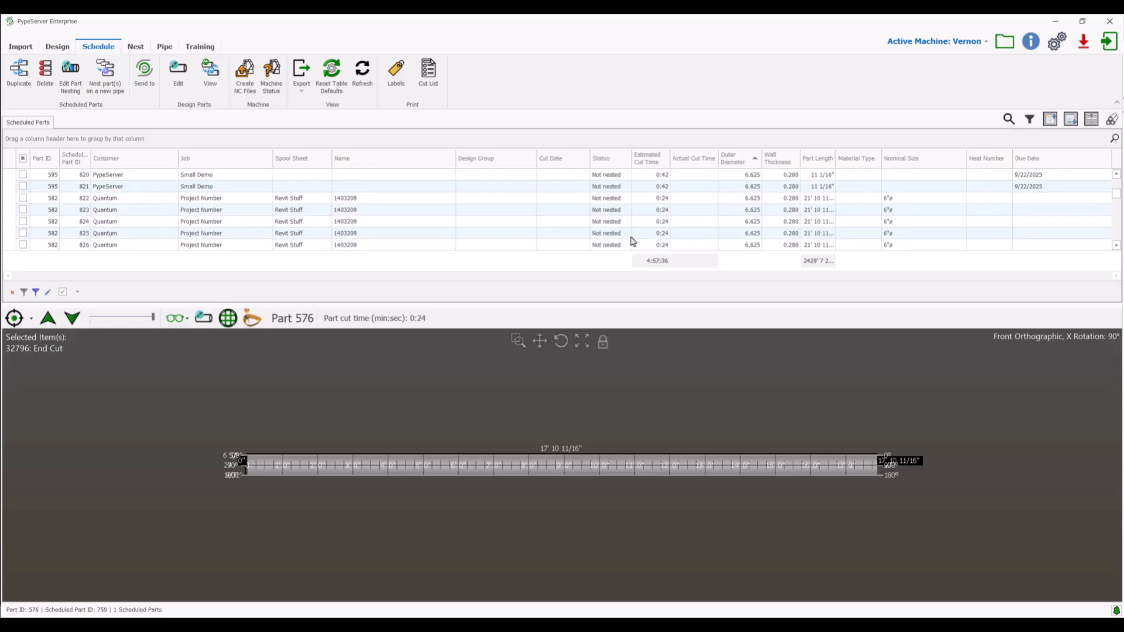
{"action": "left_click", "coordinate": [627, 155]}
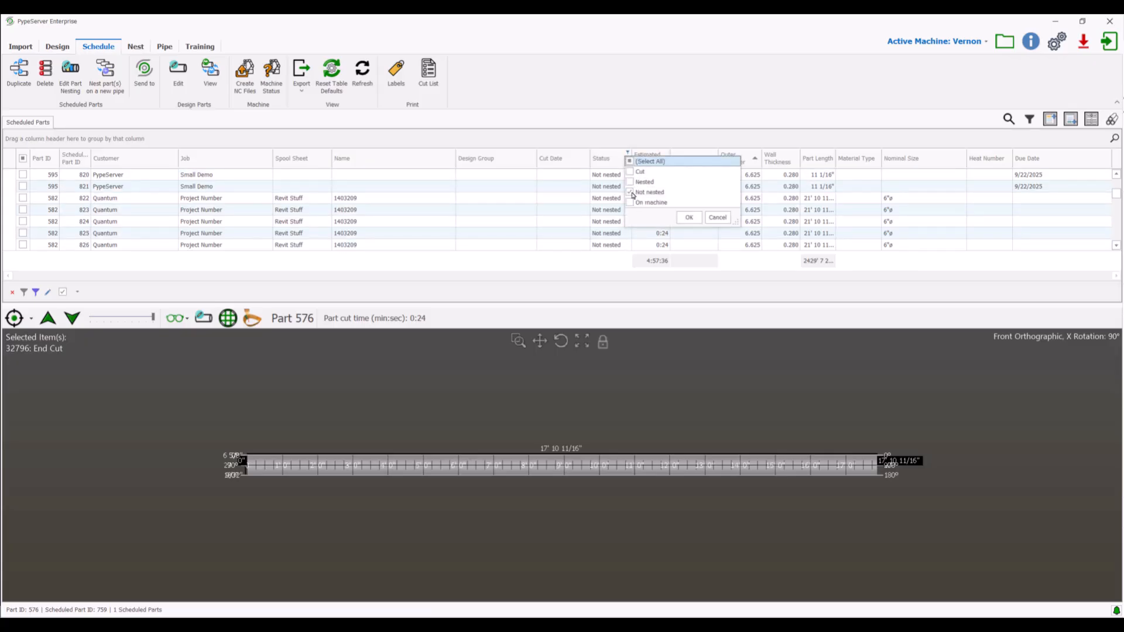
{"action": "left_click", "coordinate": [689, 220]}
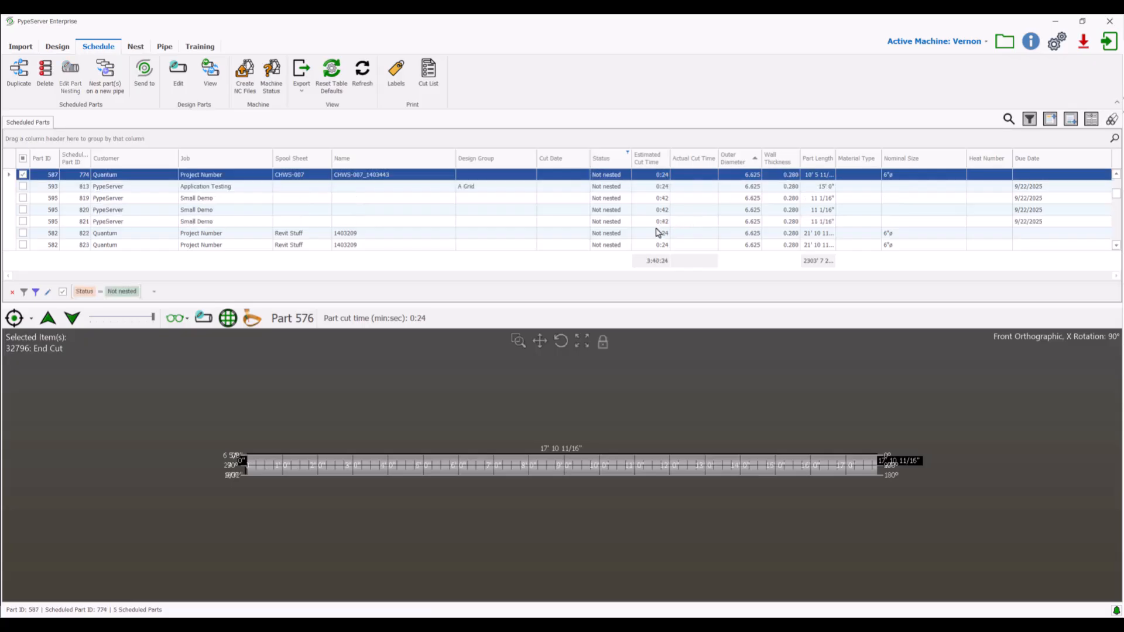
{"action": "scroll", "coordinate": [623, 205], "scroll_direction": "down", "scroll_amount": 3}
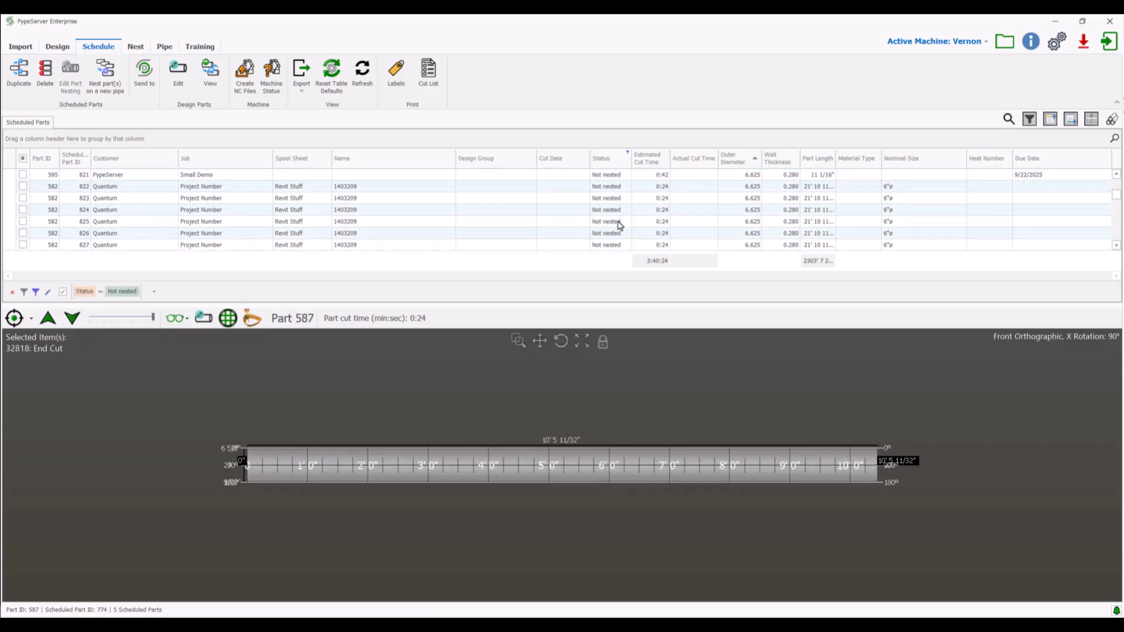
{"action": "scroll", "coordinate": [326, 239], "scroll_direction": "up", "scroll_amount": 1}
{"action": "scroll", "coordinate": [326, 239], "scroll_direction": "up", "scroll_amount": 2}
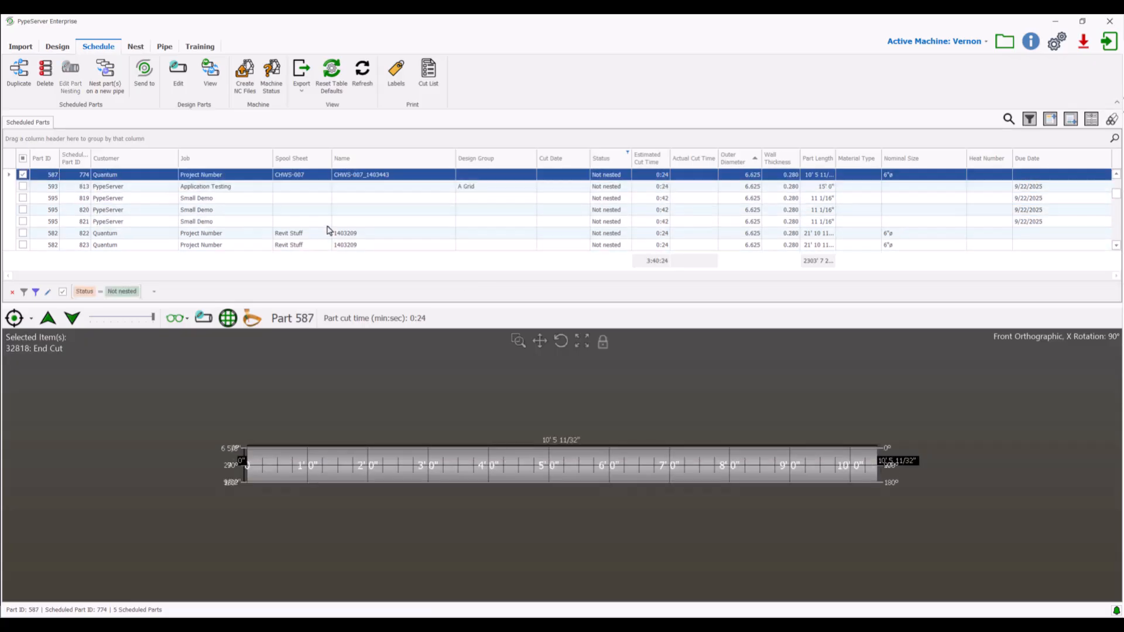
{"action": "scroll", "coordinate": [235, 177], "scroll_direction": "up", "scroll_amount": 1}
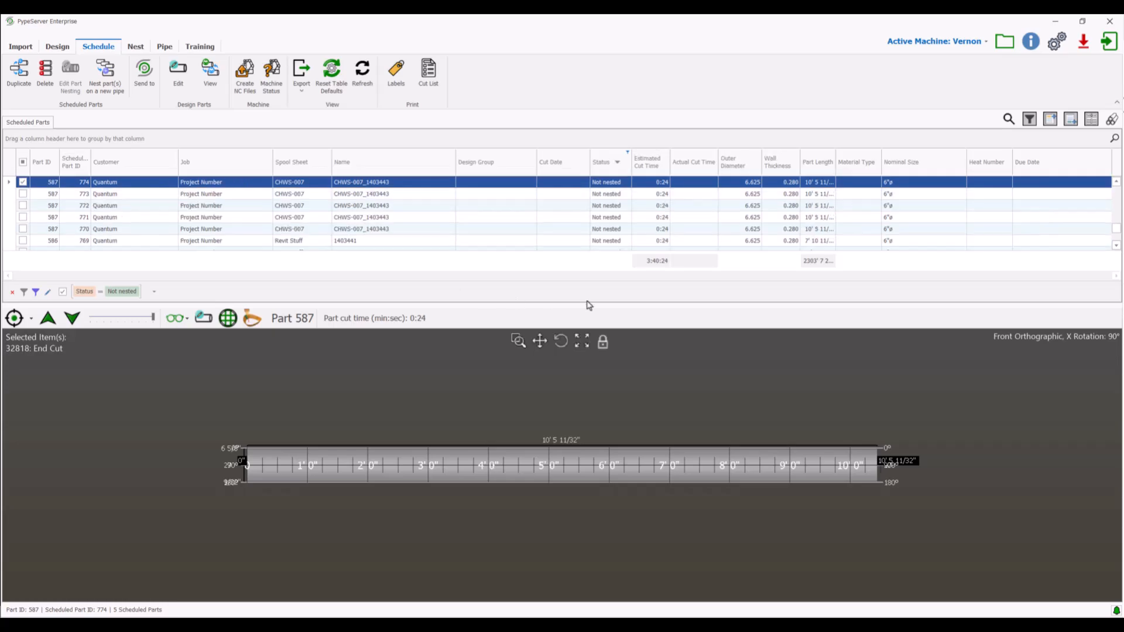
Narrow the scheduled parts further to outer diameter 6.625 and customer PypeServer.
{"action": "left_click", "coordinate": [758, 152]}
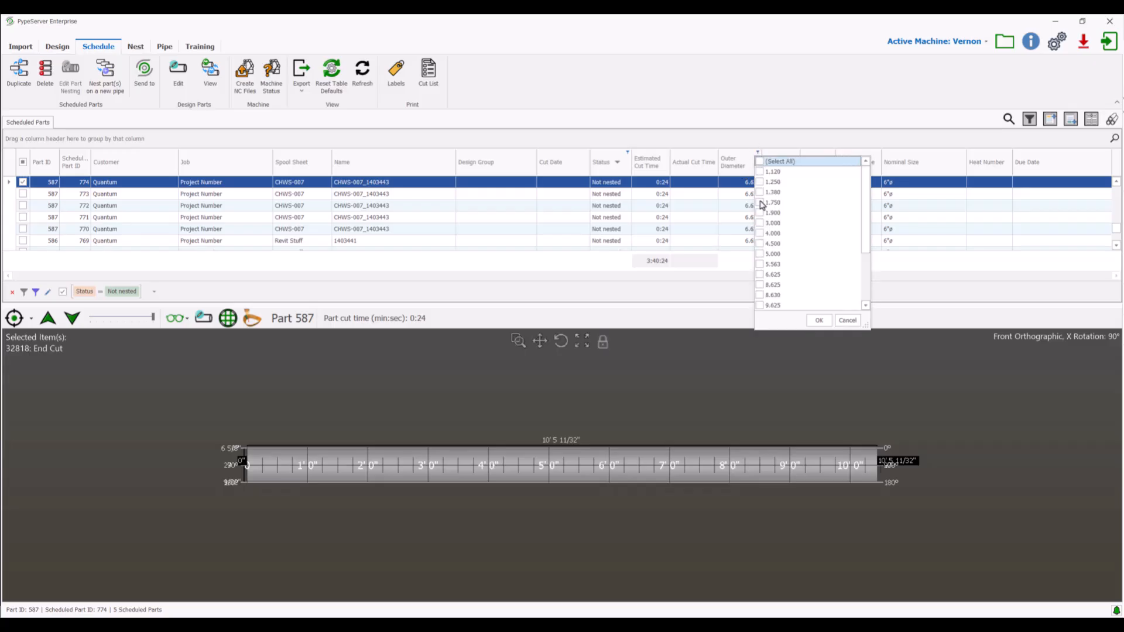
{"action": "left_click", "coordinate": [761, 275]}
{"action": "left_click", "coordinate": [818, 320]}
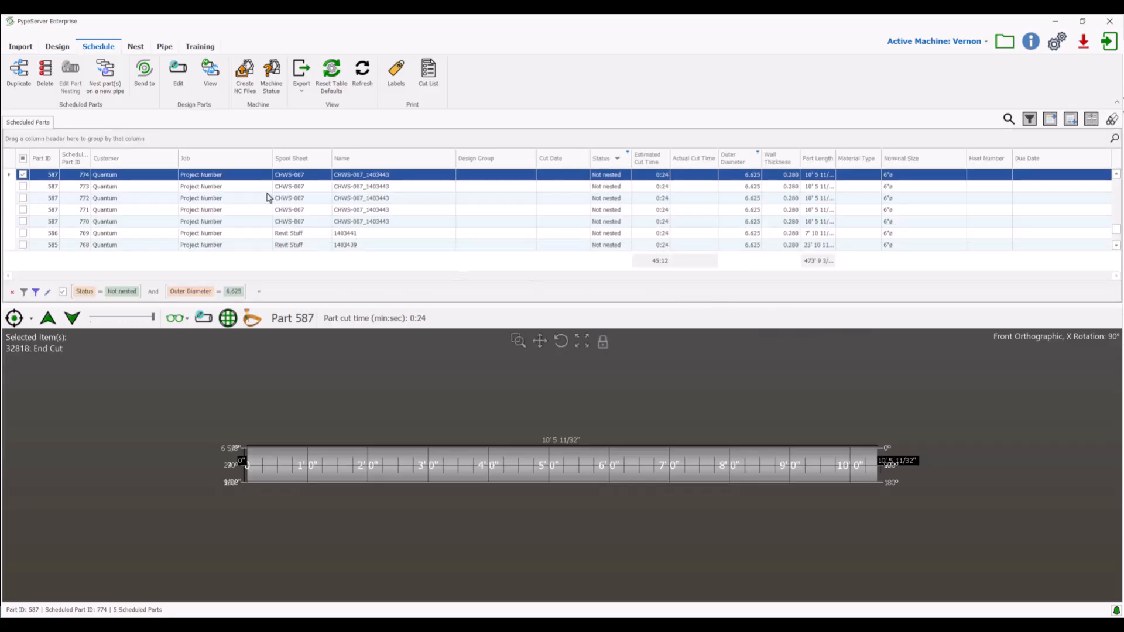
{"action": "left_click", "coordinate": [173, 154]}
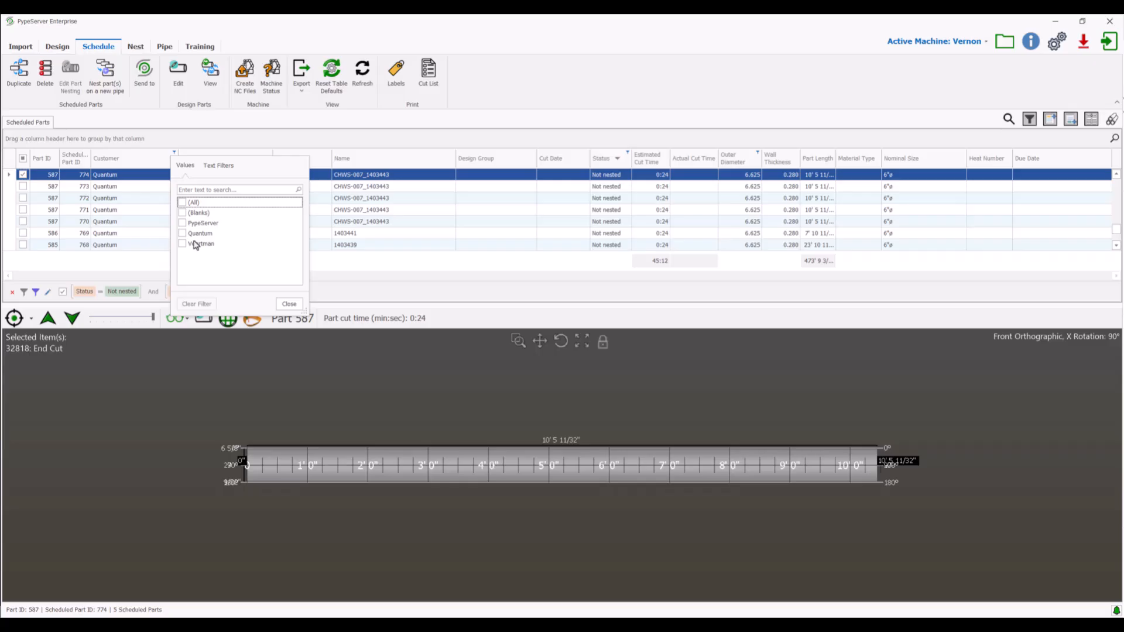
{"action": "left_click", "coordinate": [183, 223]}
{"action": "left_click", "coordinate": [289, 304]}
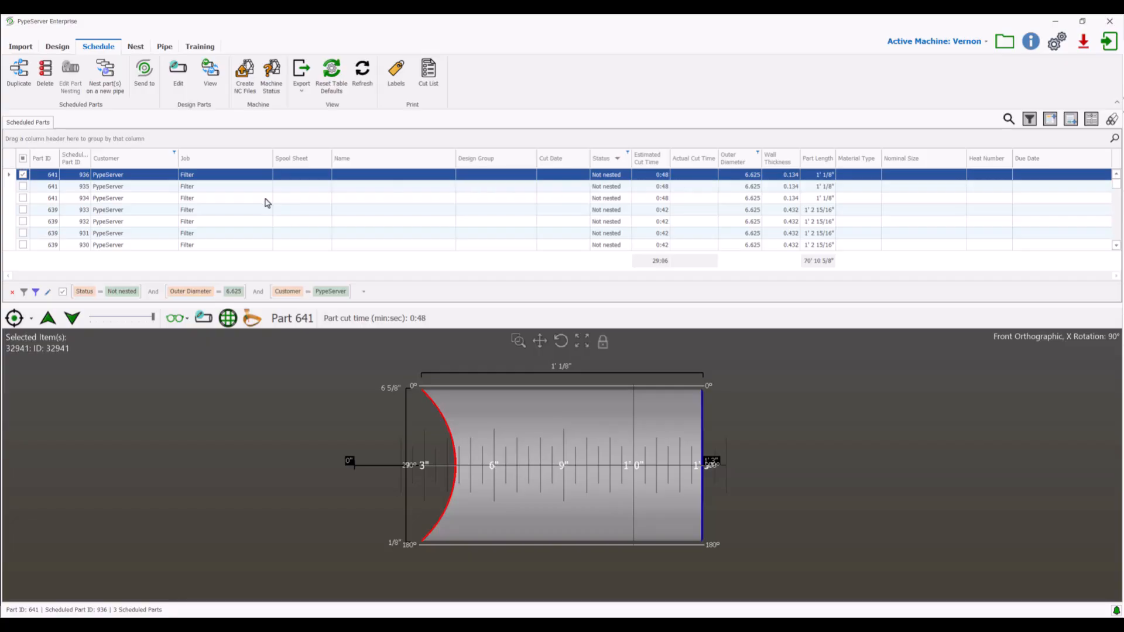
Nest the first listed Filter job part, Part ID 641, on a new pipe 21.75 feet long.
{"action": "left_click", "coordinate": [206, 179]}
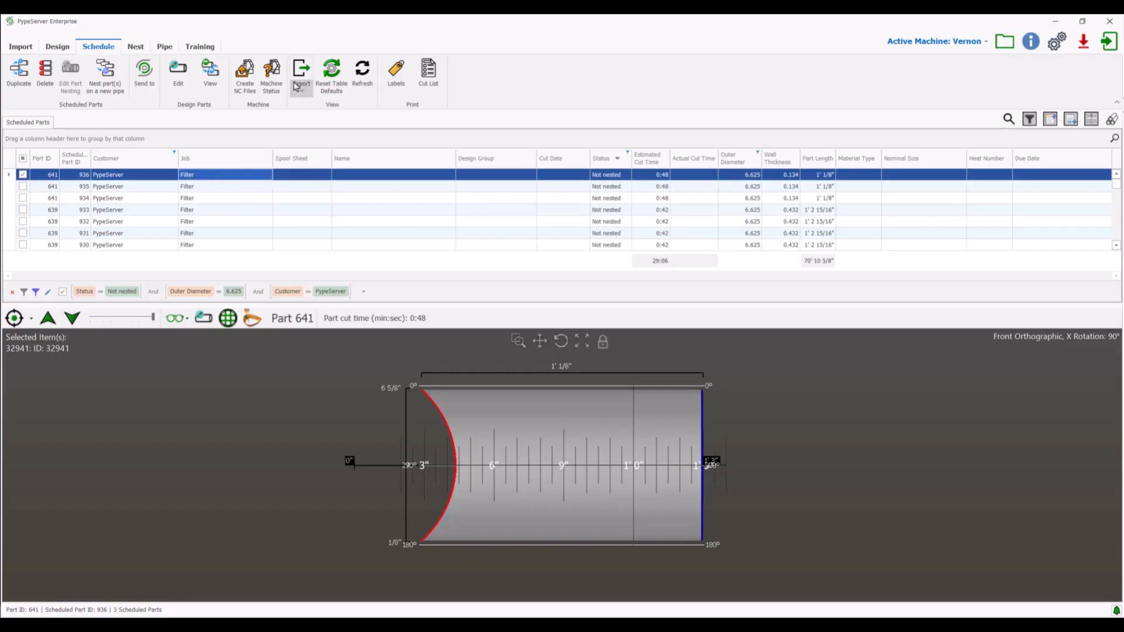
{"action": "left_click", "coordinate": [117, 87]}
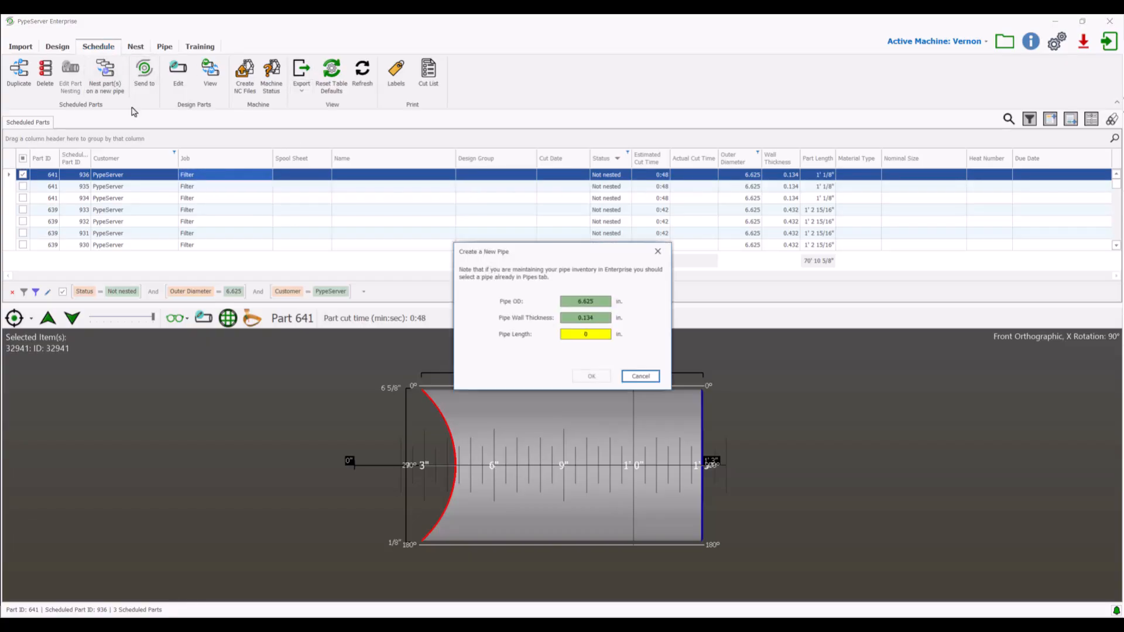
{"action": "left_click", "coordinate": [595, 333]}
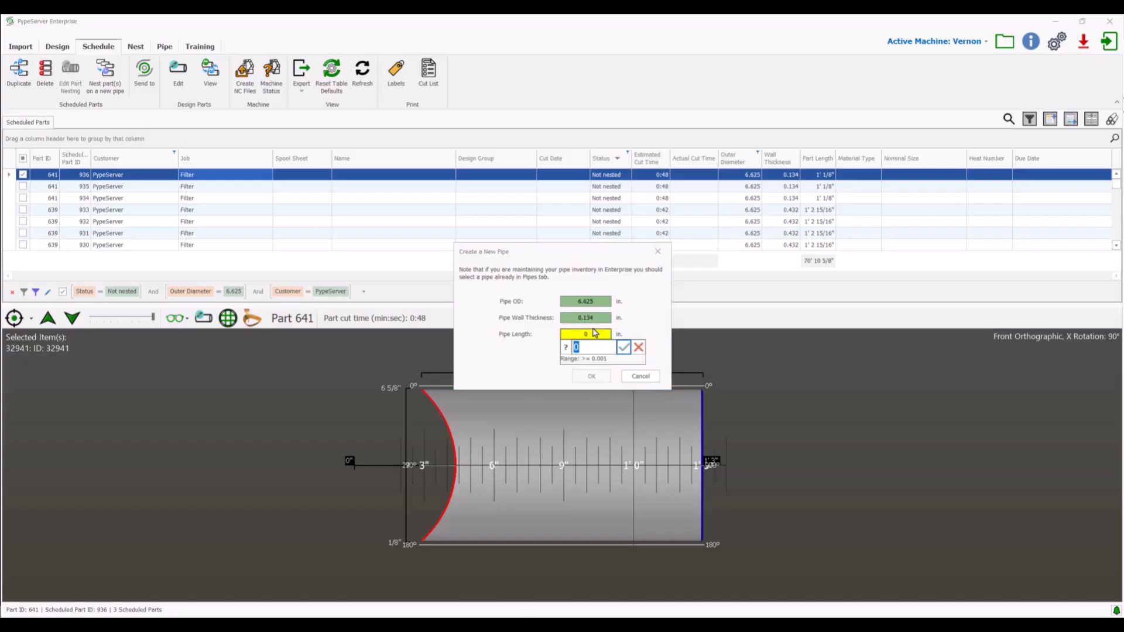
{"action": "type", "text": "21"}
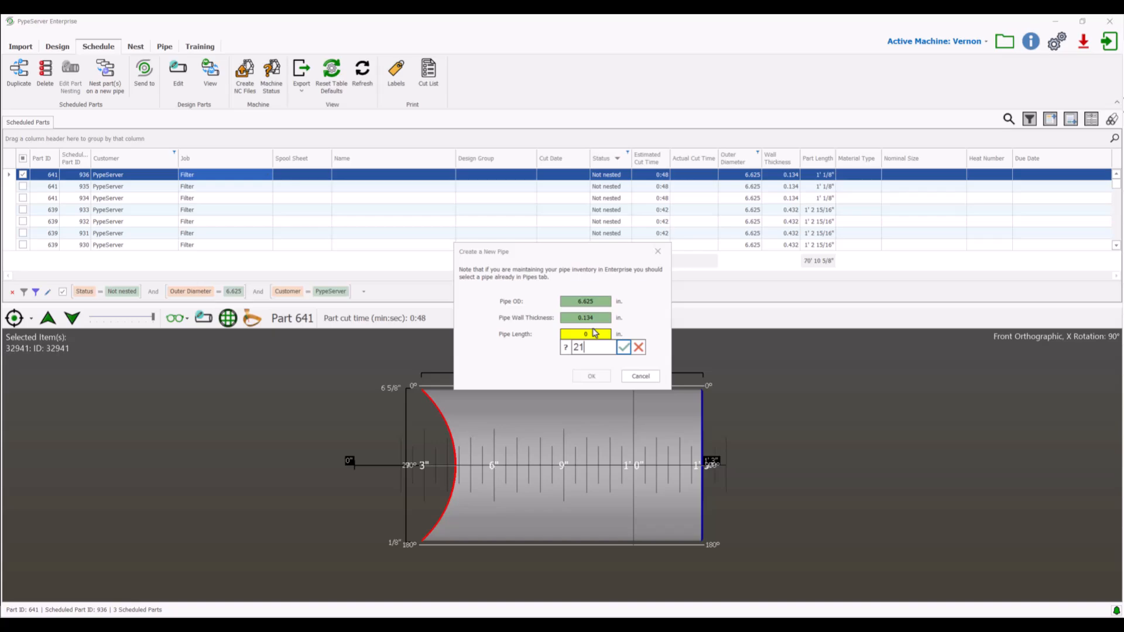
{"action": "type", "text": ".75"}
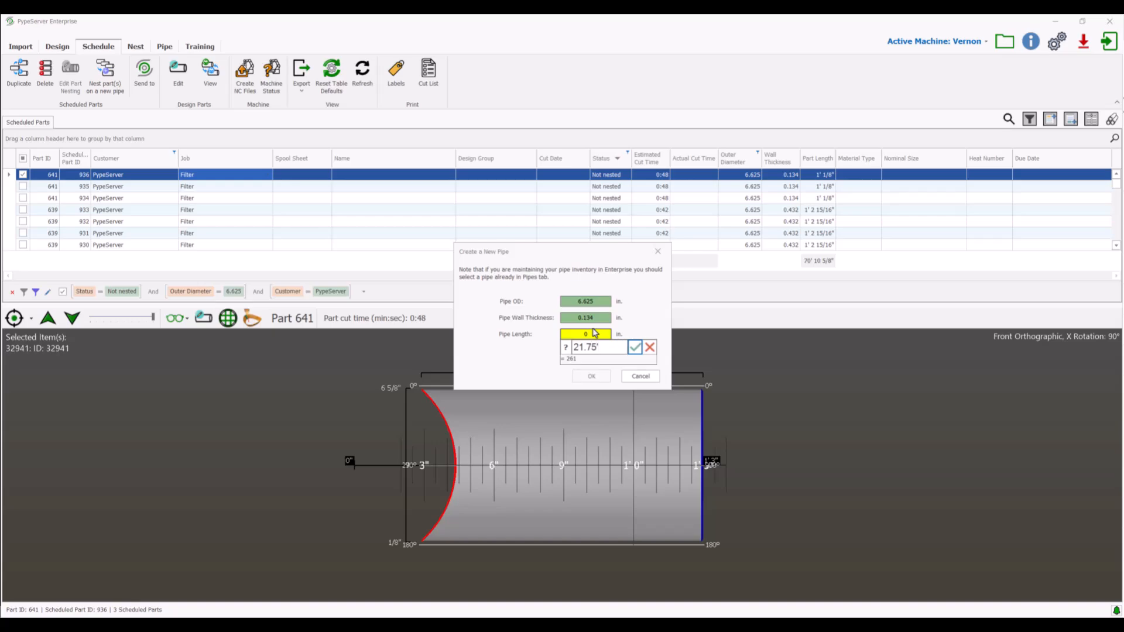
{"action": "left_click", "coordinate": [635, 348]}
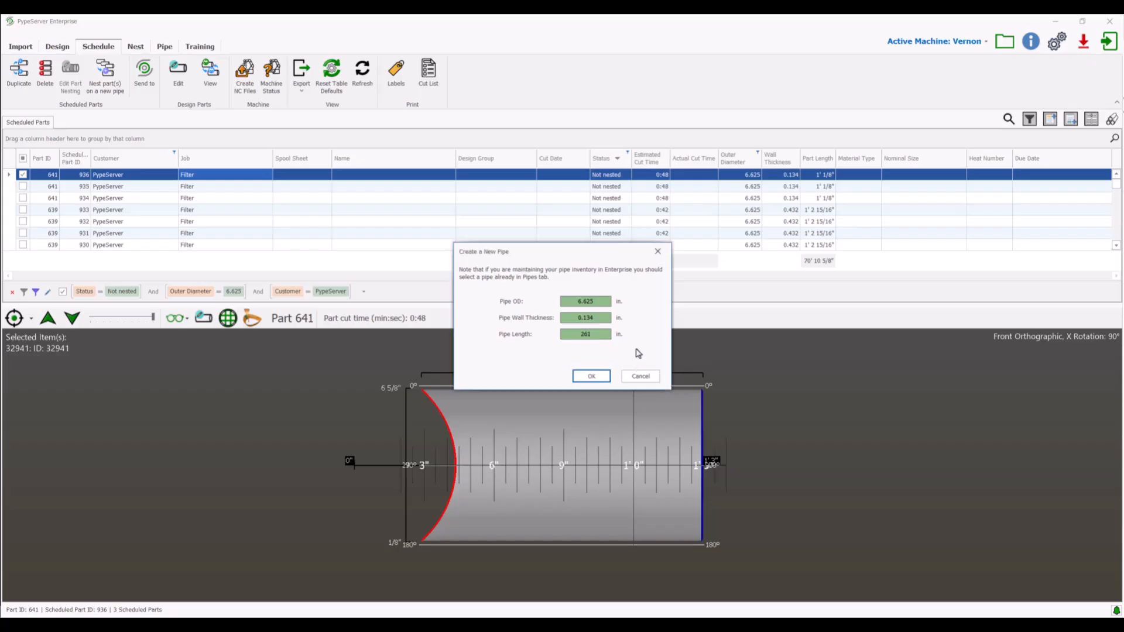
{"action": "left_click", "coordinate": [592, 376]}
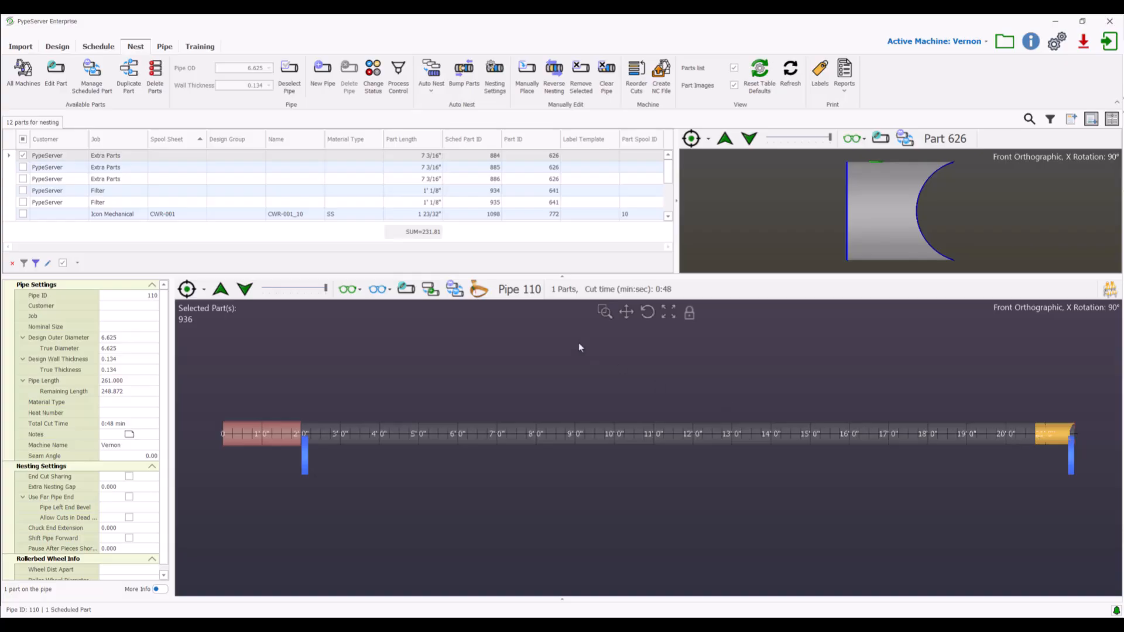
Filter the parts available for nesting to the Extra Parts job.
{"action": "scroll", "coordinate": [239, 196], "scroll_direction": "down", "scroll_amount": 5}
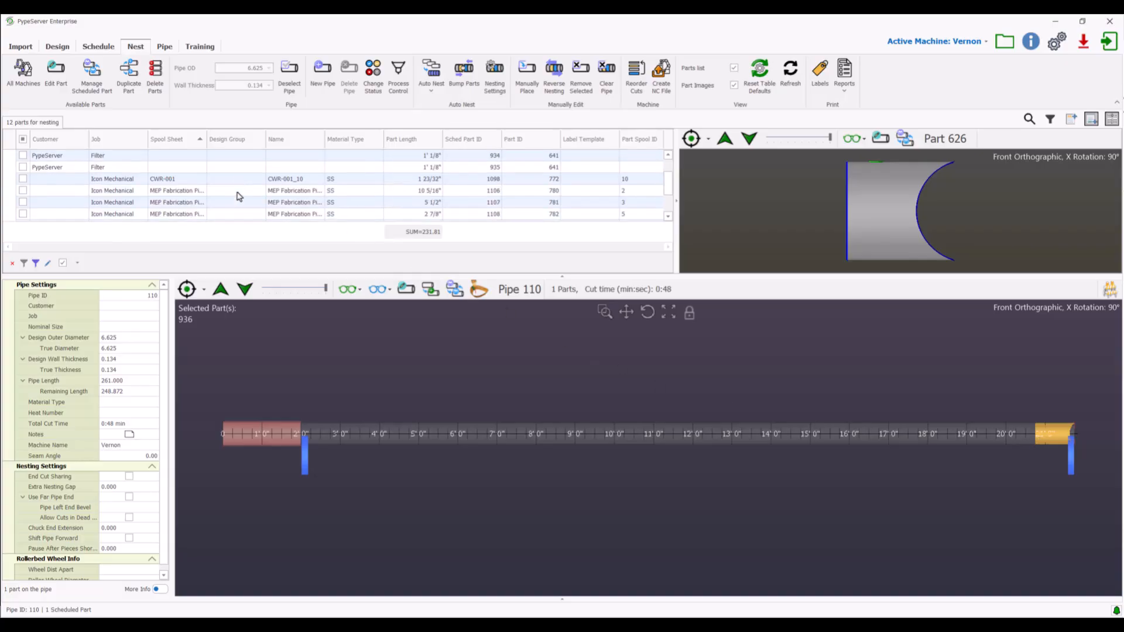
{"action": "scroll", "coordinate": [239, 196], "scroll_direction": "up", "scroll_amount": 3}
{"action": "scroll", "coordinate": [239, 196], "scroll_direction": "down", "scroll_amount": 3}
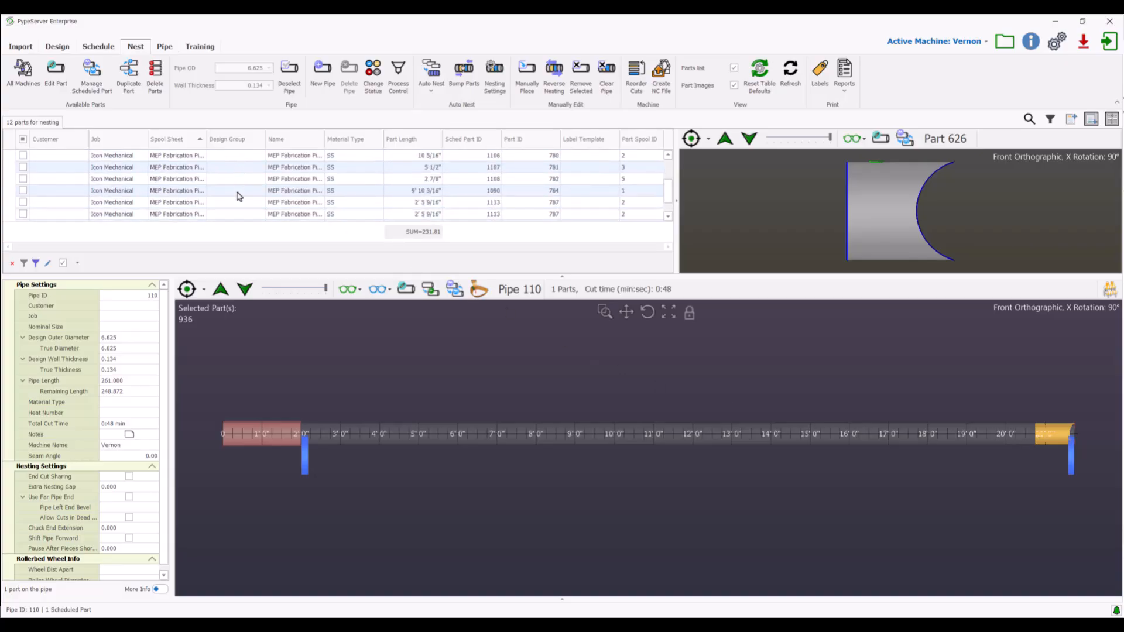
{"action": "scroll", "coordinate": [239, 196], "scroll_direction": "up", "scroll_amount": 4}
{"action": "scroll", "coordinate": [239, 196], "scroll_direction": "up", "scroll_amount": 1}
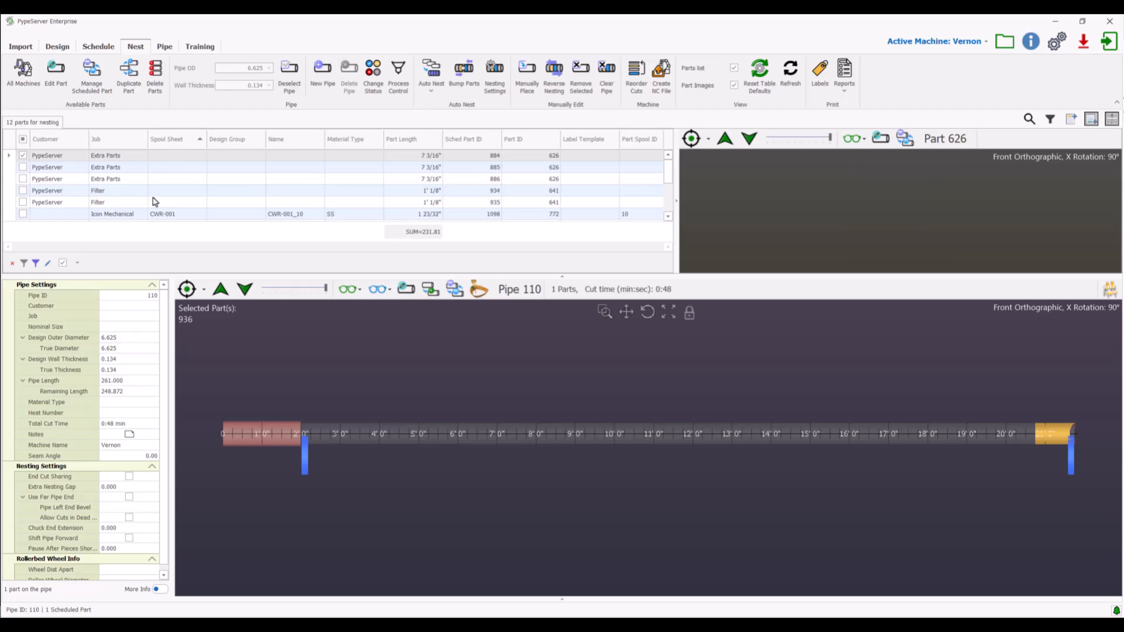
{"action": "left_click", "coordinate": [143, 133]}
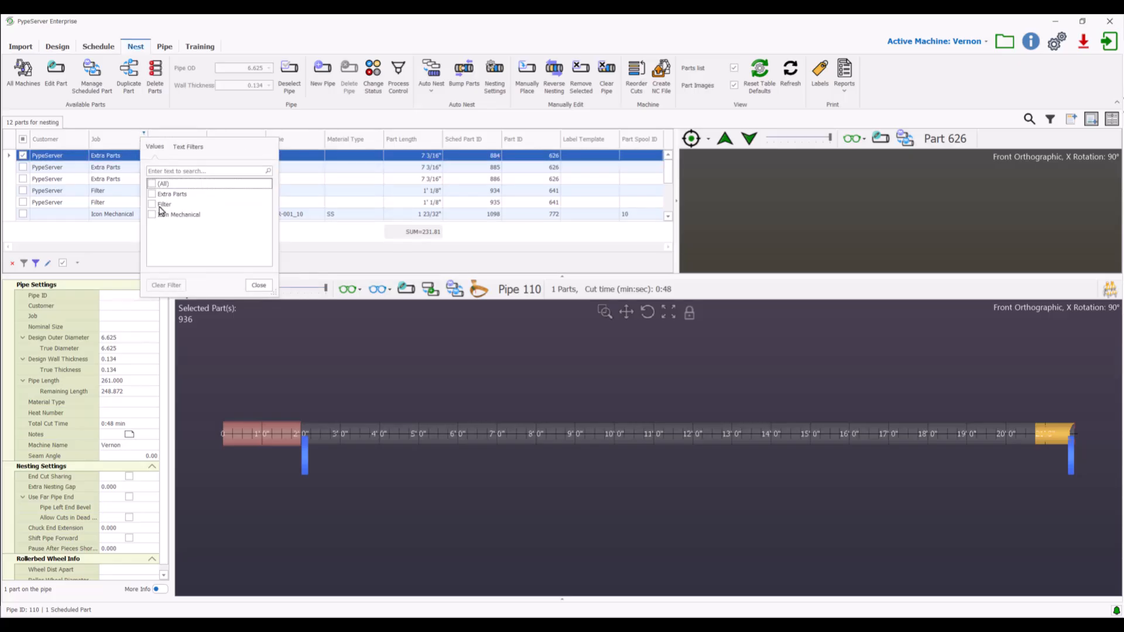
{"action": "left_click", "coordinate": [154, 195]}
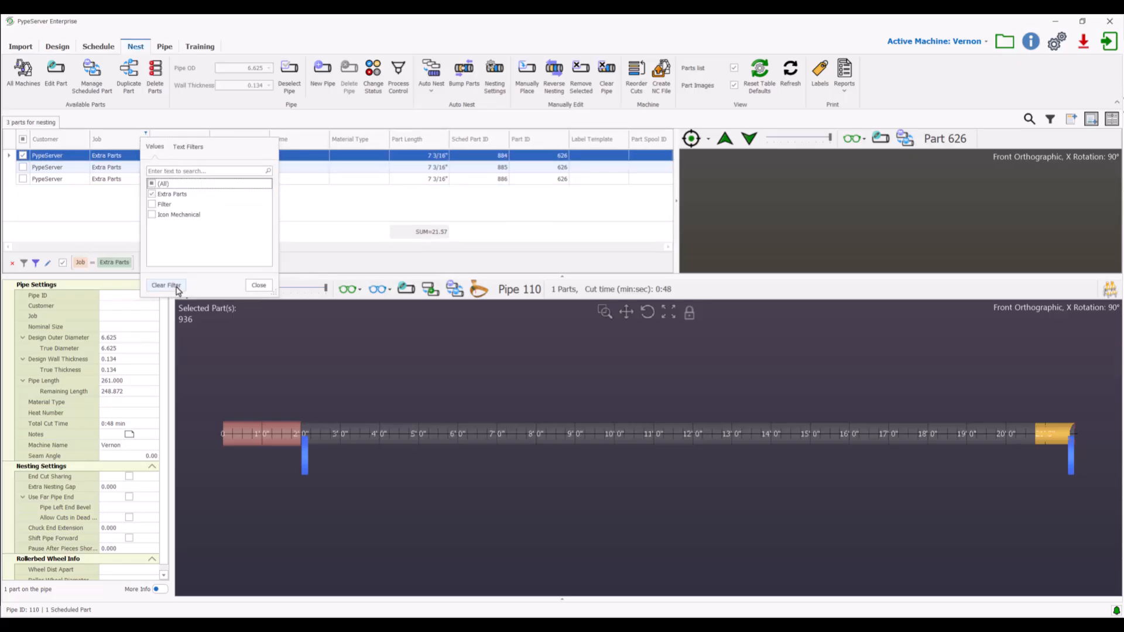
{"action": "left_click", "coordinate": [258, 285]}
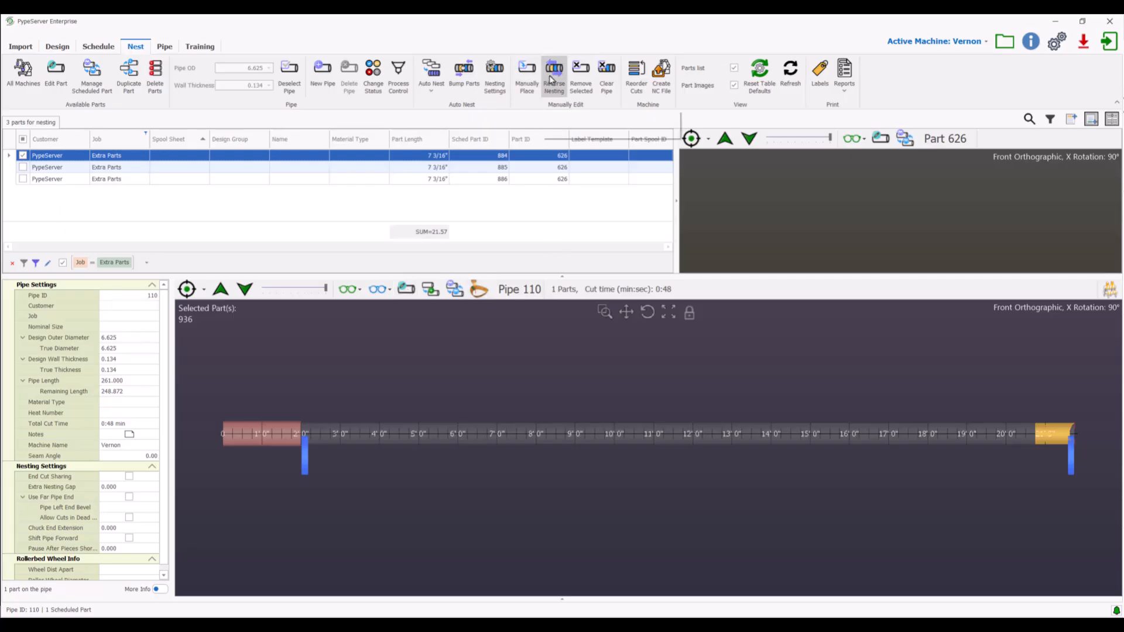
Auto-nest the Extra Parts job's parts on the new pipe and disable the job filter.
{"action": "left_click", "coordinate": [432, 73]}
{"action": "left_click", "coordinate": [517, 343]}
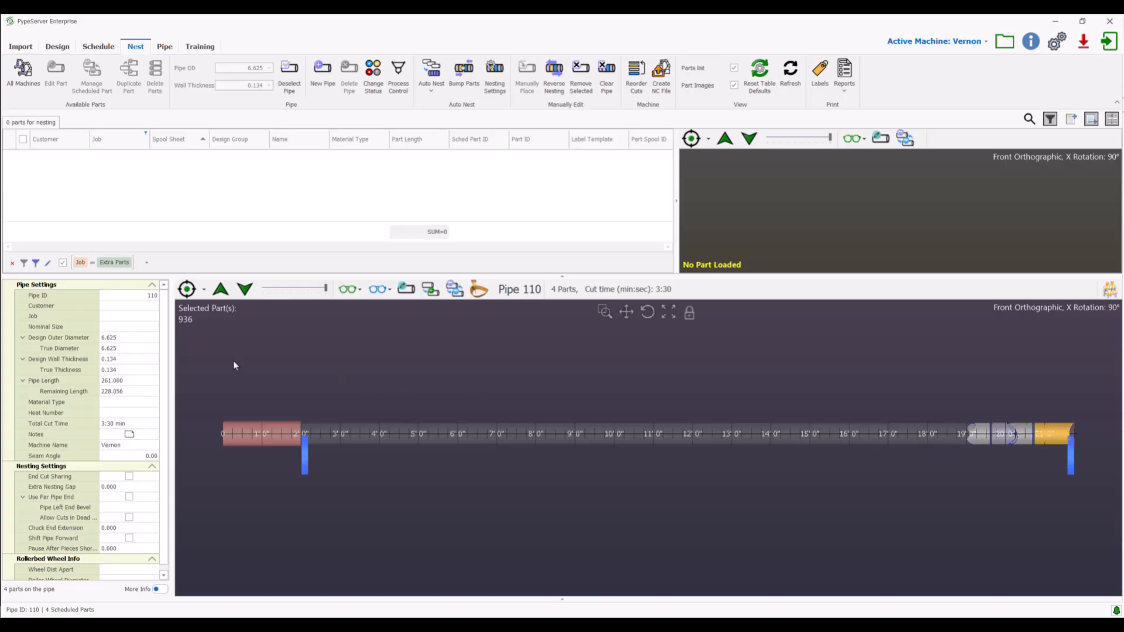
{"action": "left_click", "coordinate": [63, 263]}
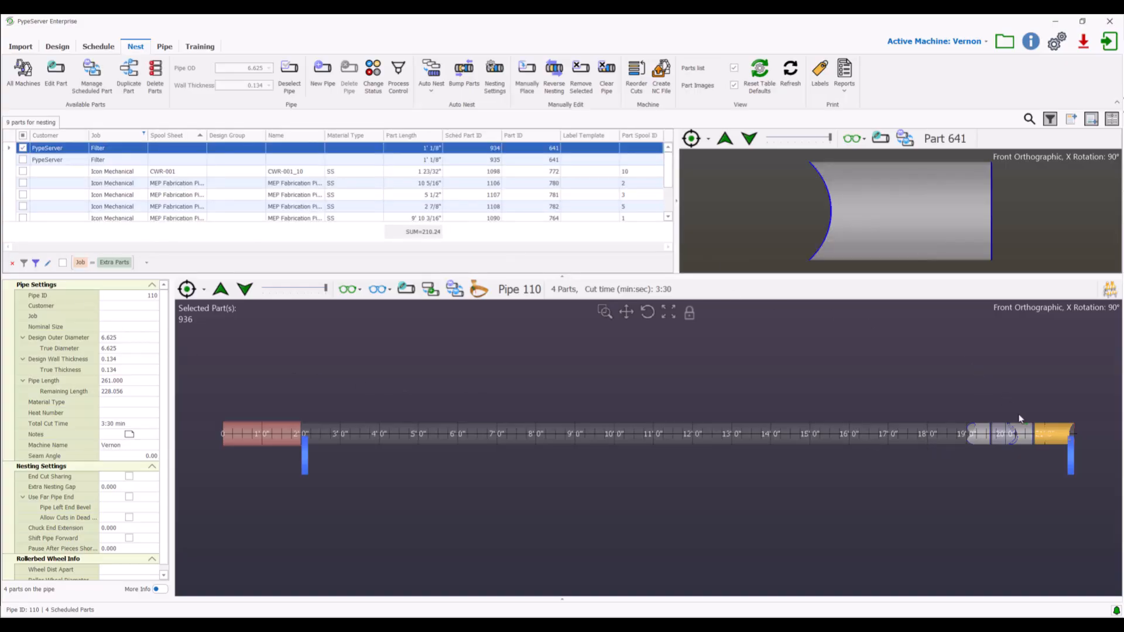
{"action": "scroll", "coordinate": [279, 193], "scroll_direction": "down", "scroll_amount": 1}
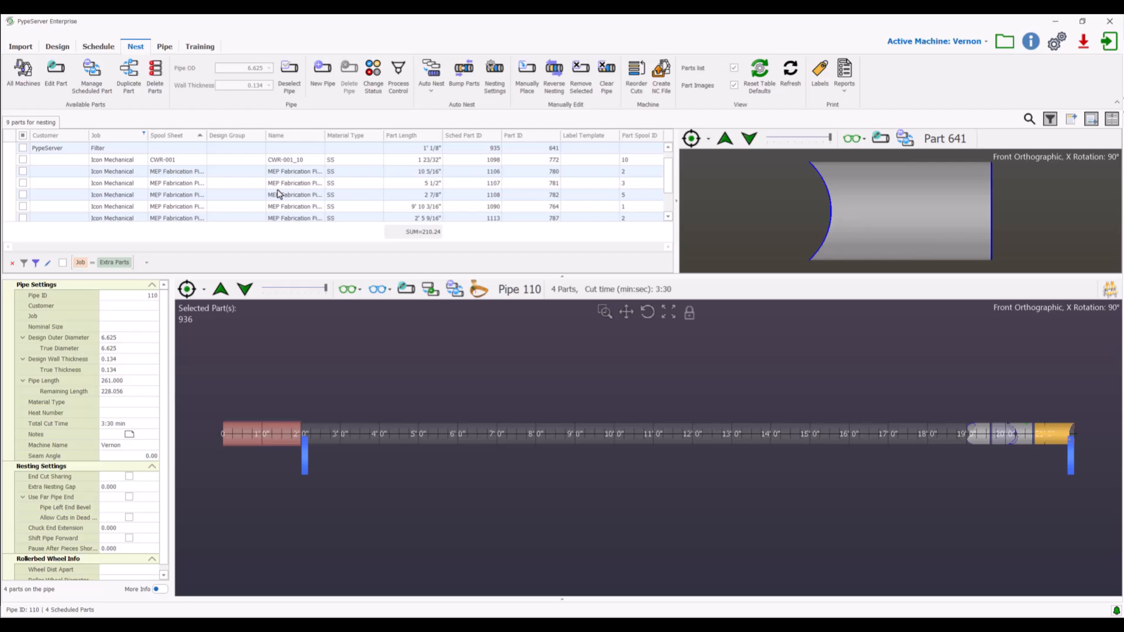
{"action": "scroll", "coordinate": [279, 194], "scroll_direction": "up", "scroll_amount": 1}
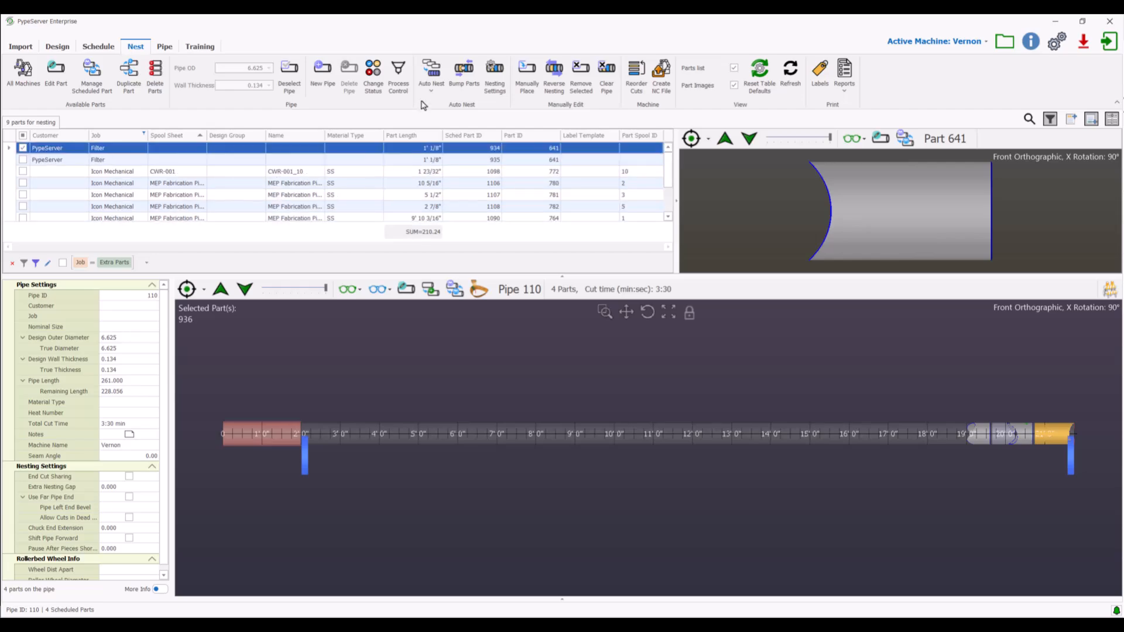
Auto-nest all listed parts into the 21.75-foot pipe's remaining length and review its NC file creation settings without creating the file.
{"action": "left_click", "coordinate": [430, 74]}
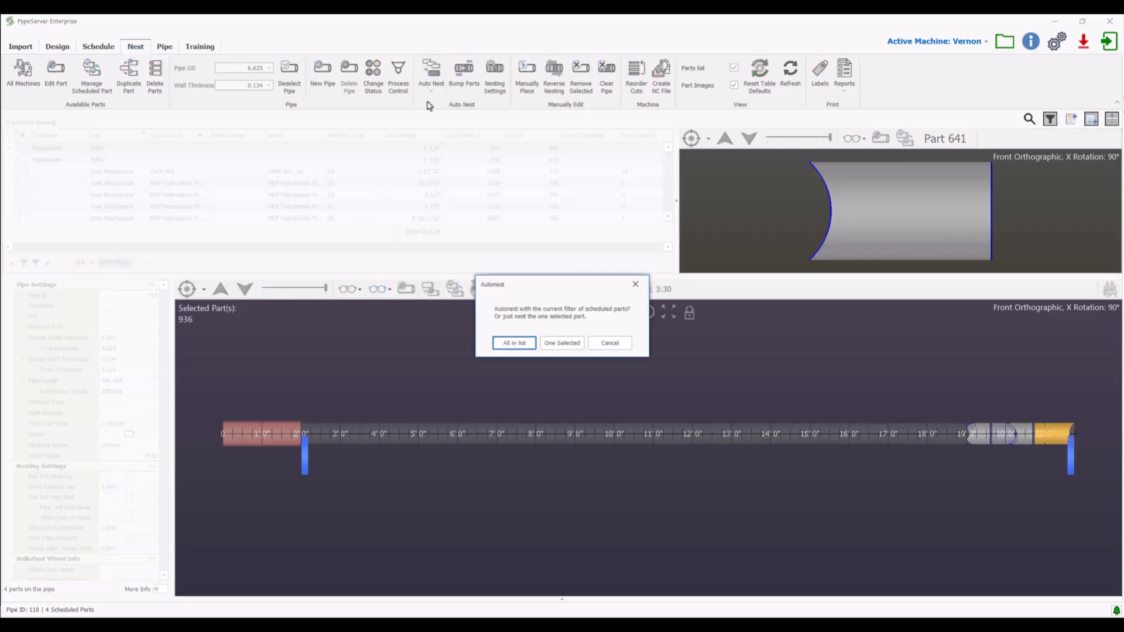
{"action": "left_click", "coordinate": [533, 348]}
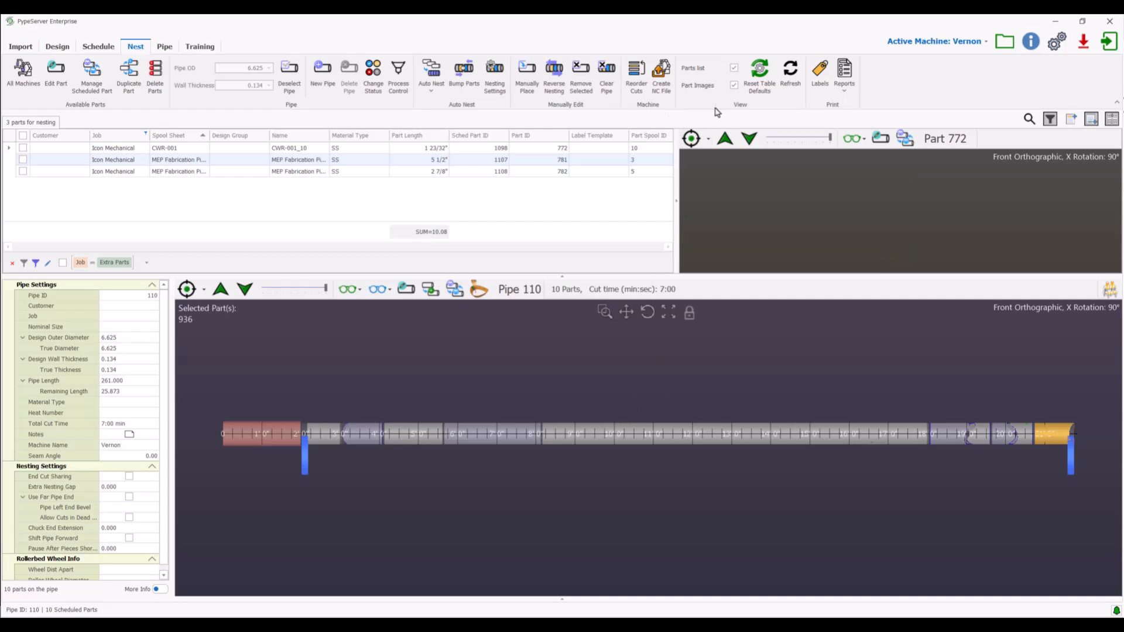
{"action": "left_click", "coordinate": [664, 76]}
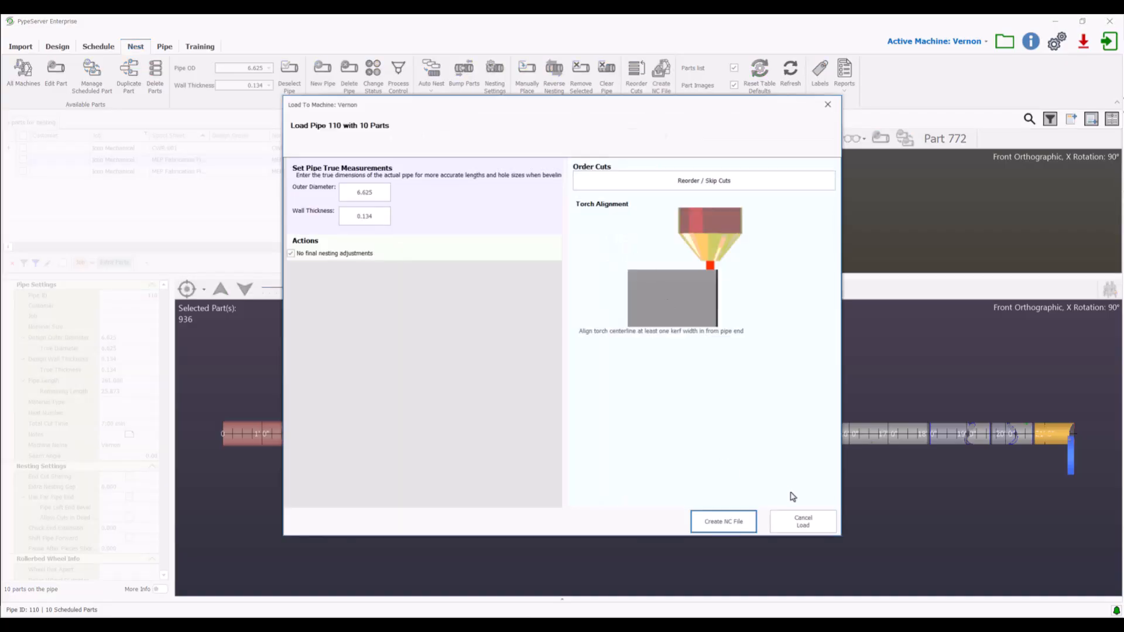
{"action": "left_click", "coordinate": [828, 105]}
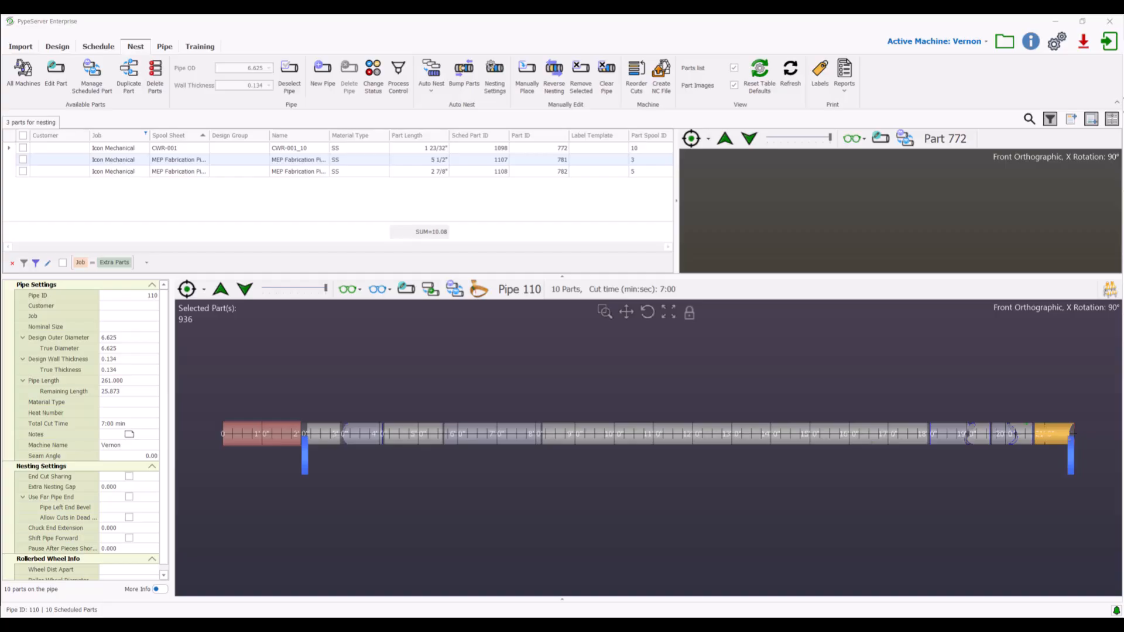
Start a new pipe for nesting with an outer diameter of 6.625 in and the standard wall thickness of 0.280 in.
{"action": "left_click", "coordinate": [135, 48]}
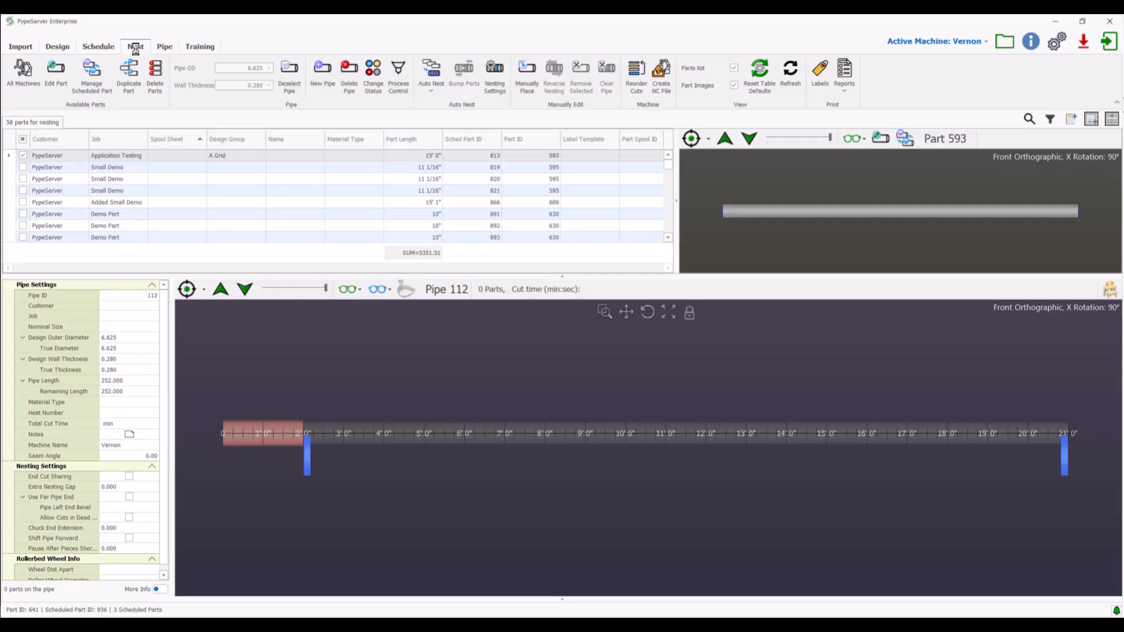
{"action": "left_click", "coordinate": [322, 73]}
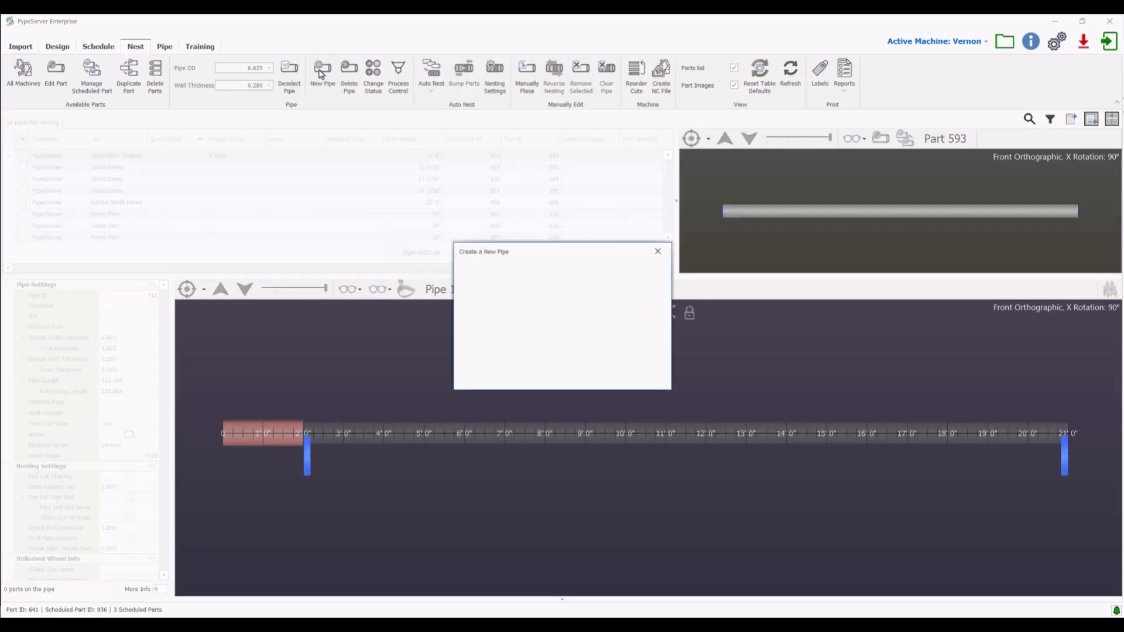
{"action": "left_click", "coordinate": [608, 306]}
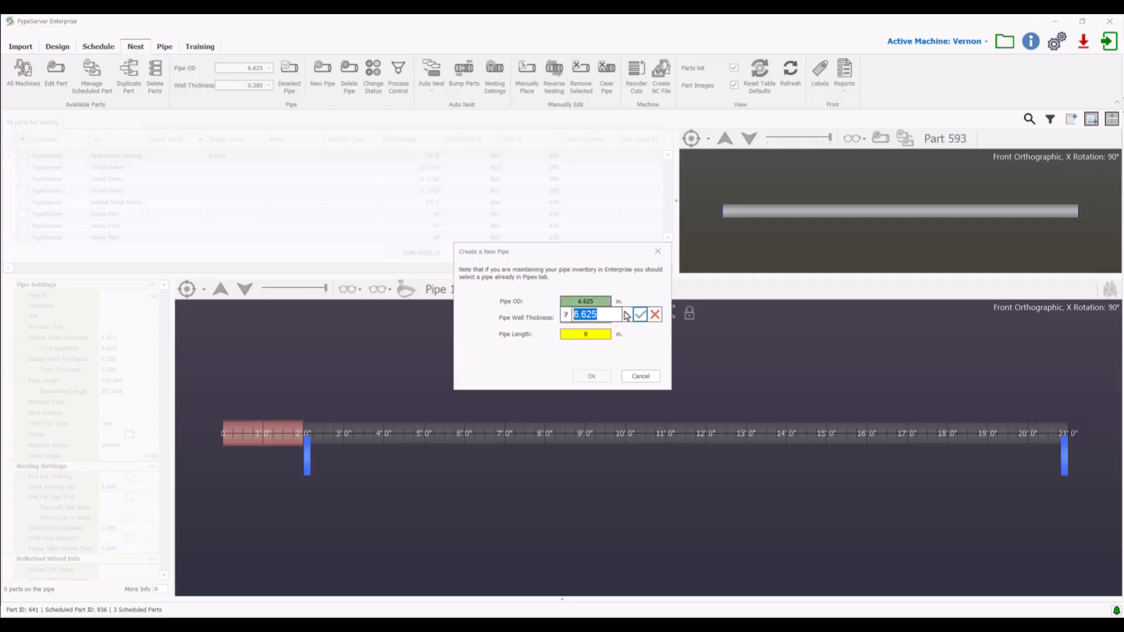
{"action": "left_click", "coordinate": [627, 315]}
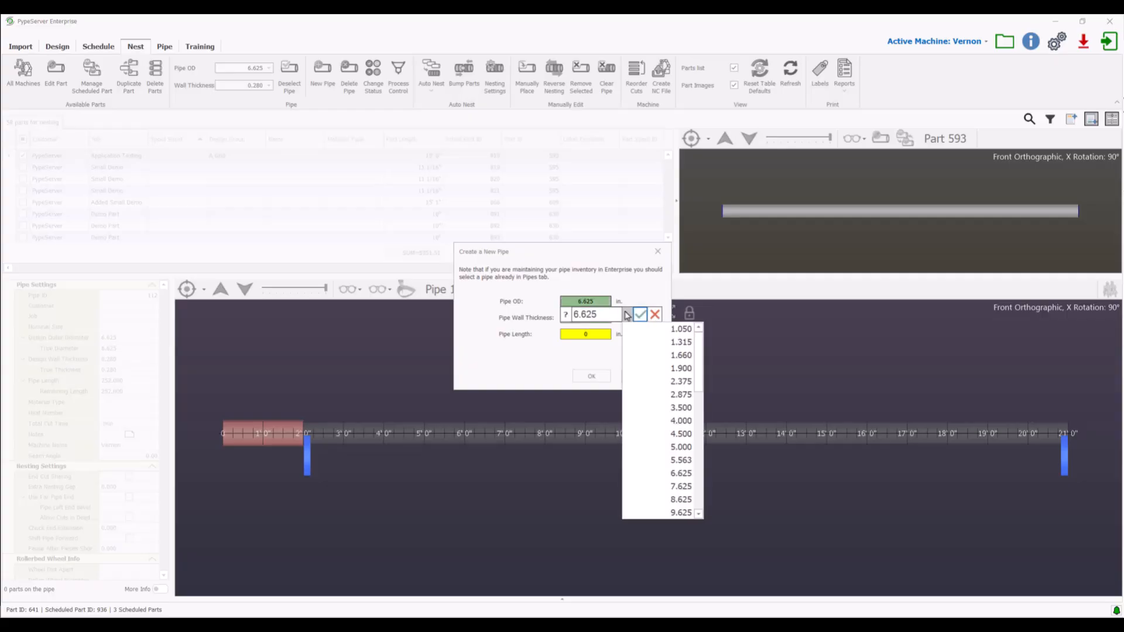
{"action": "left_click", "coordinate": [684, 474]}
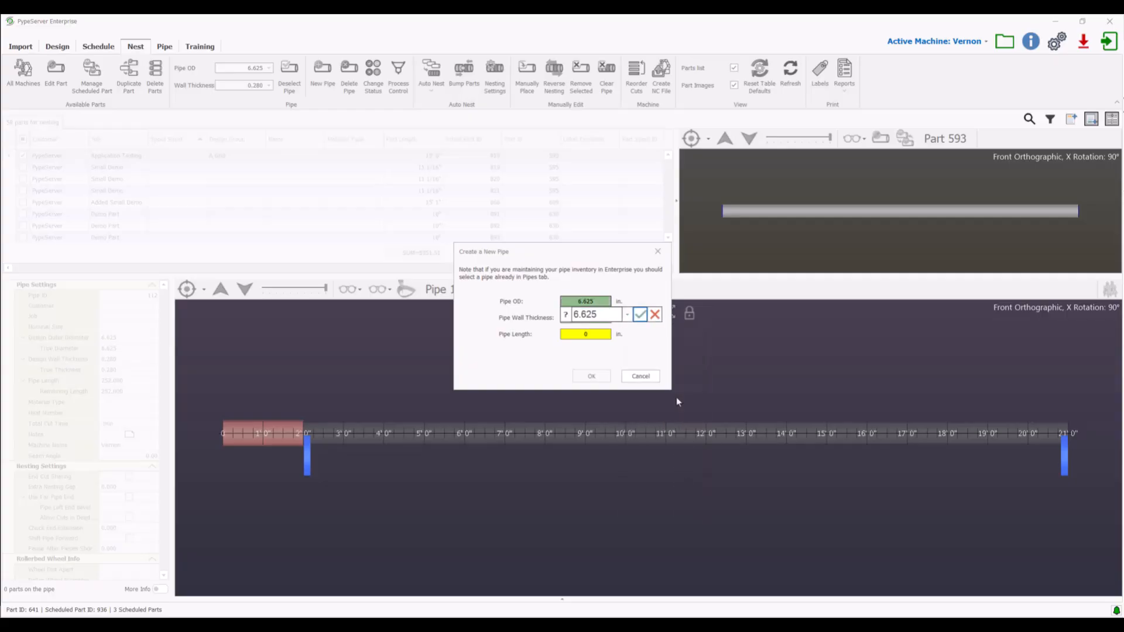
{"action": "left_click", "coordinate": [642, 314]}
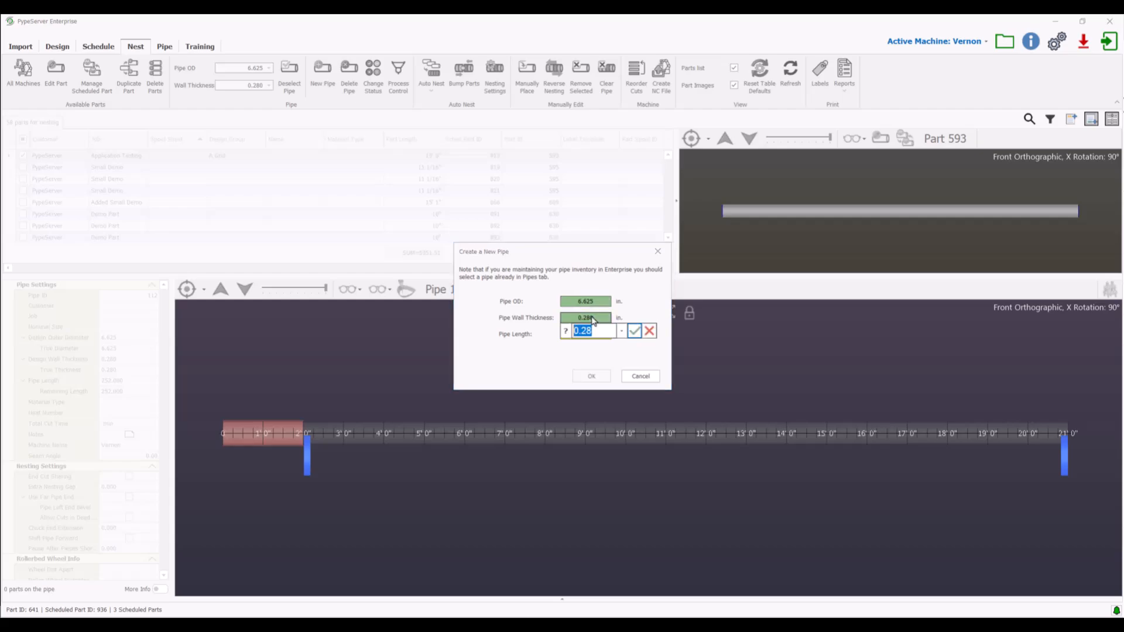
{"action": "left_click", "coordinate": [623, 333]}
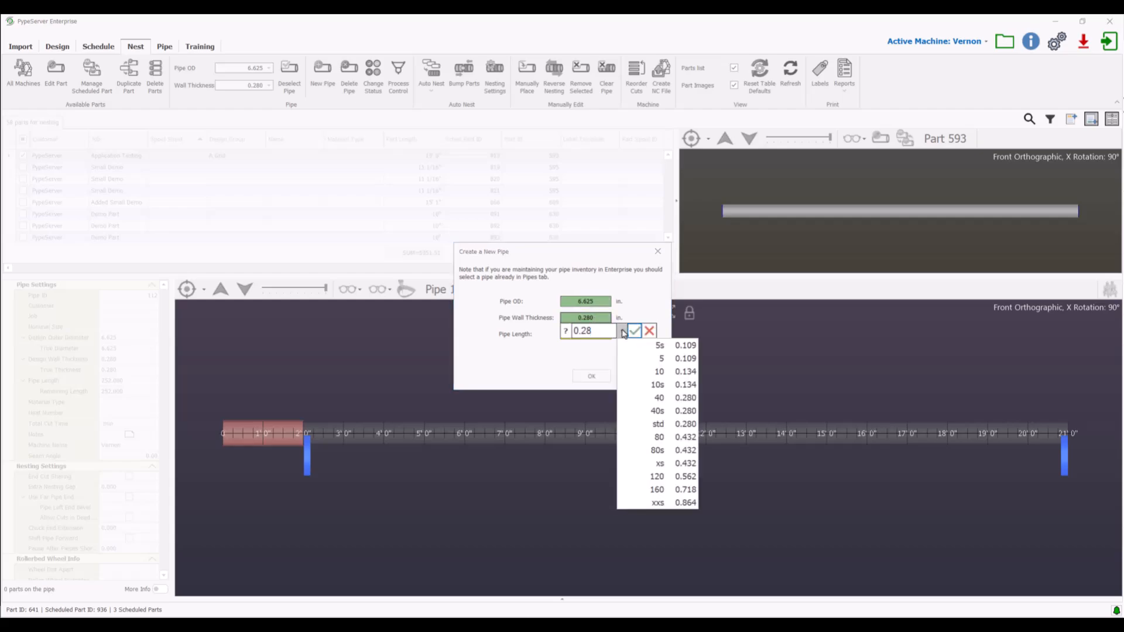
{"action": "left_click", "coordinate": [673, 421]}
{"action": "left_click", "coordinate": [638, 332]}
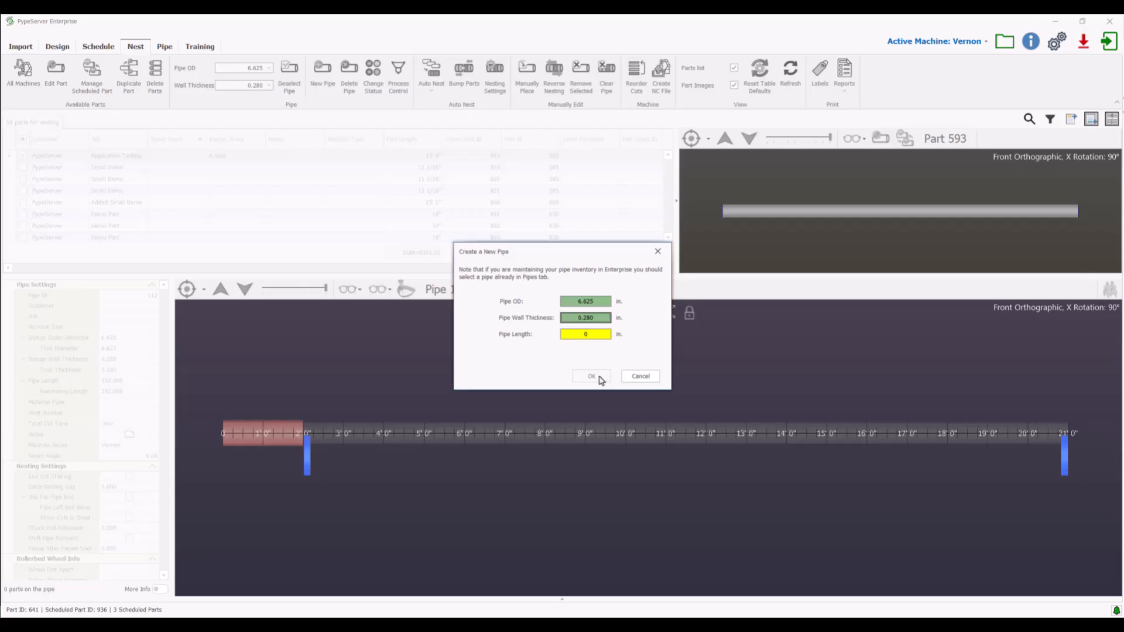
Set the new pipe's length to 252 in and create the pipe.
{"action": "left_click", "coordinate": [598, 335]}
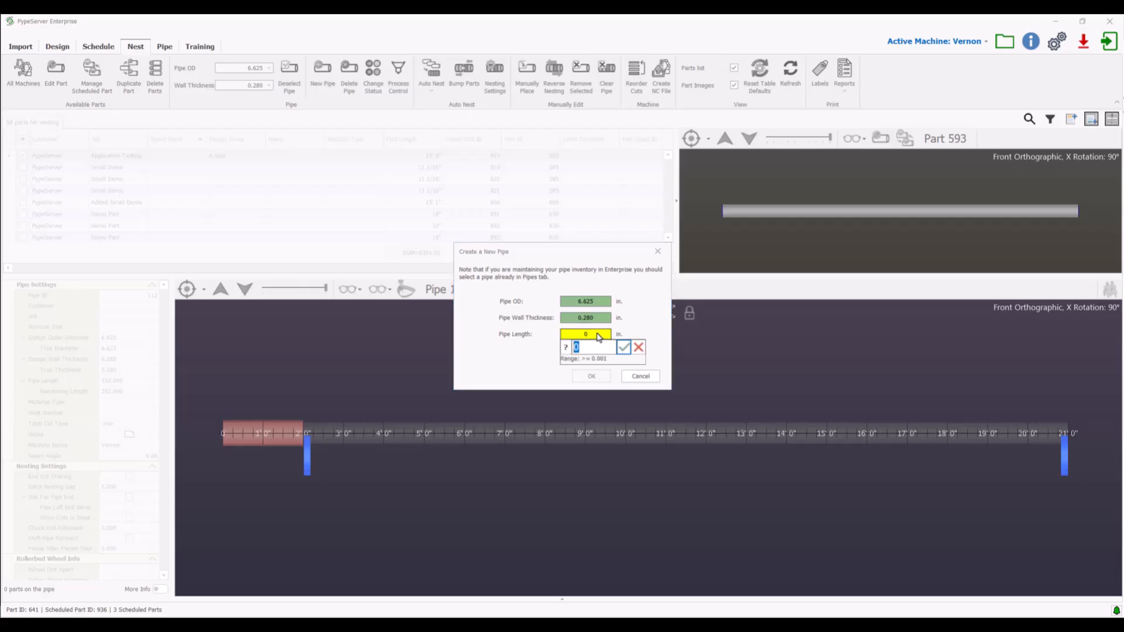
{"action": "type", "text": "252"}
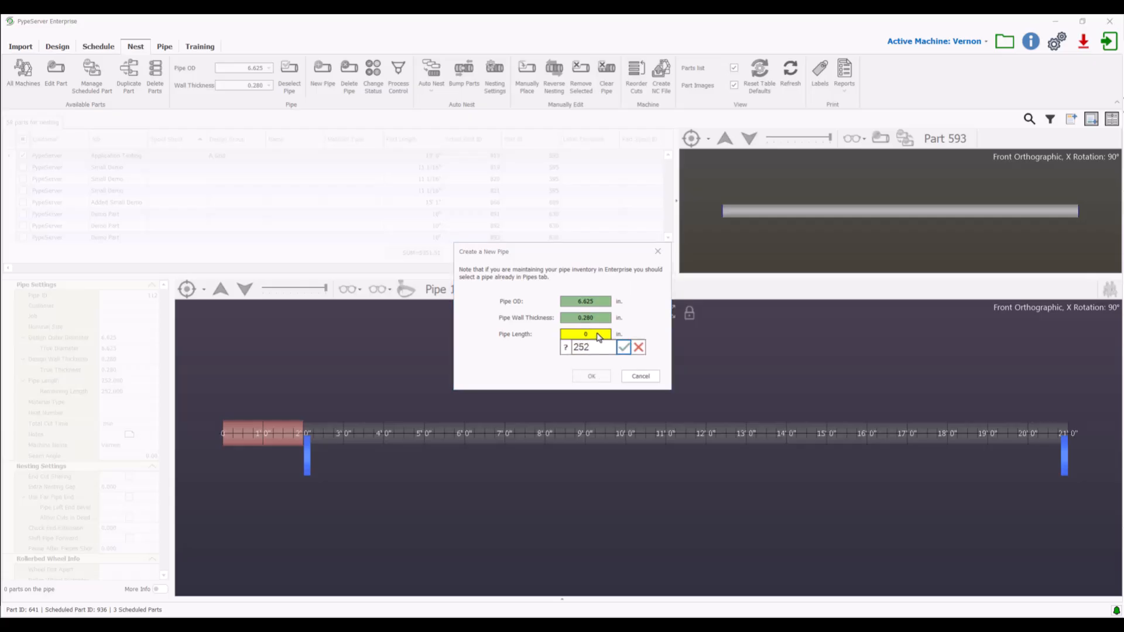
{"action": "left_click", "coordinate": [624, 348]}
{"action": "left_click", "coordinate": [594, 376]}
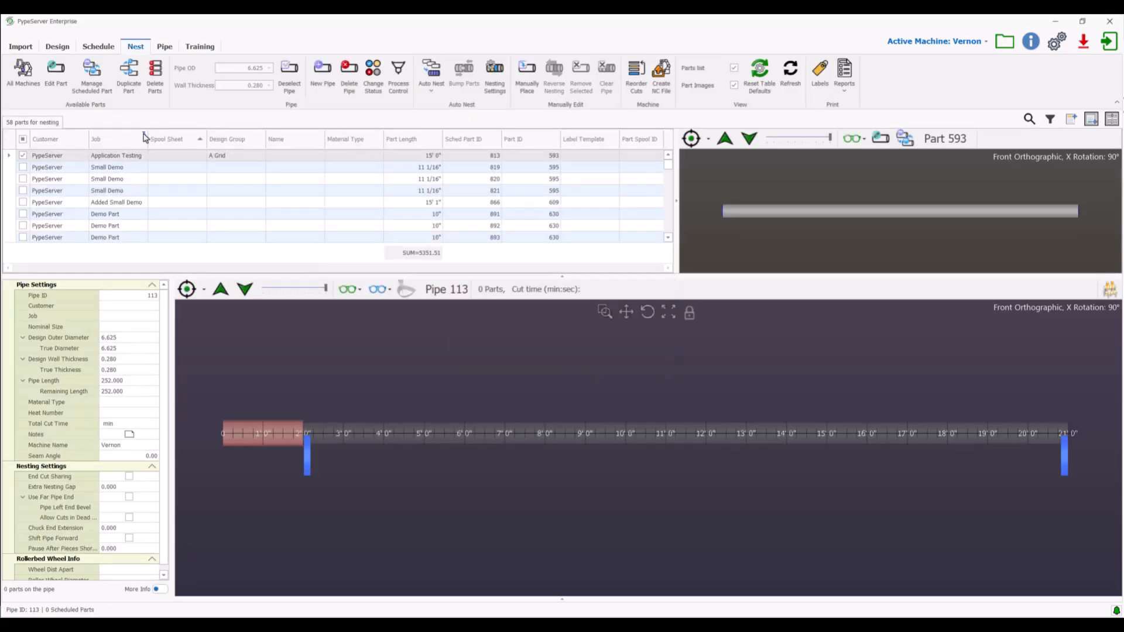
Filter the parts available for nesting to the Small Demo job.
{"action": "left_click", "coordinate": [144, 135]}
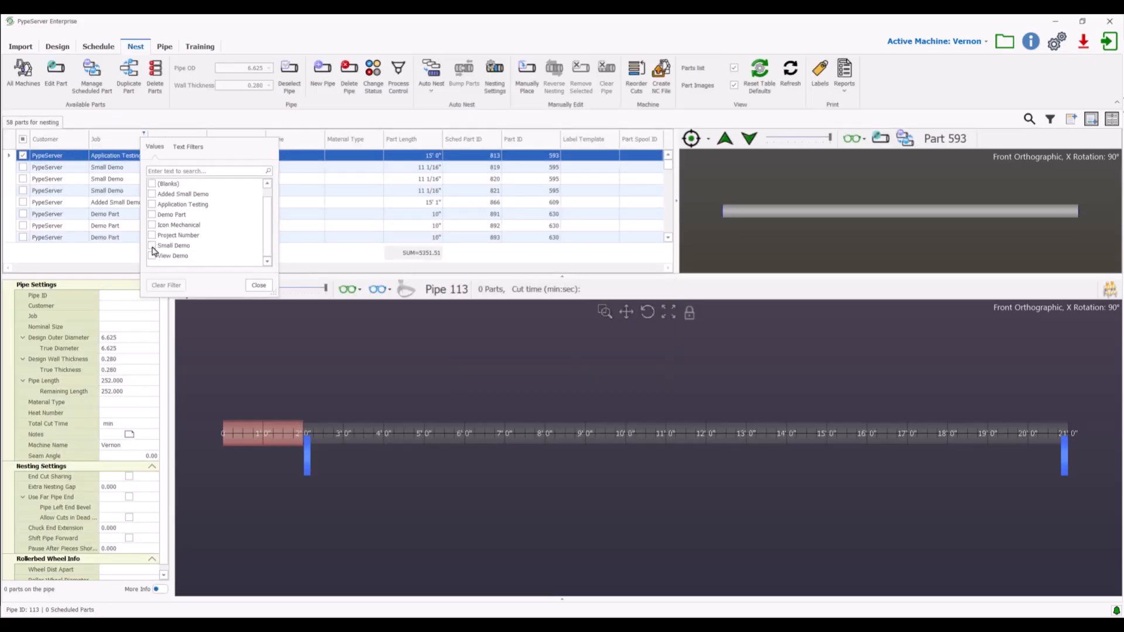
{"action": "left_click", "coordinate": [152, 246]}
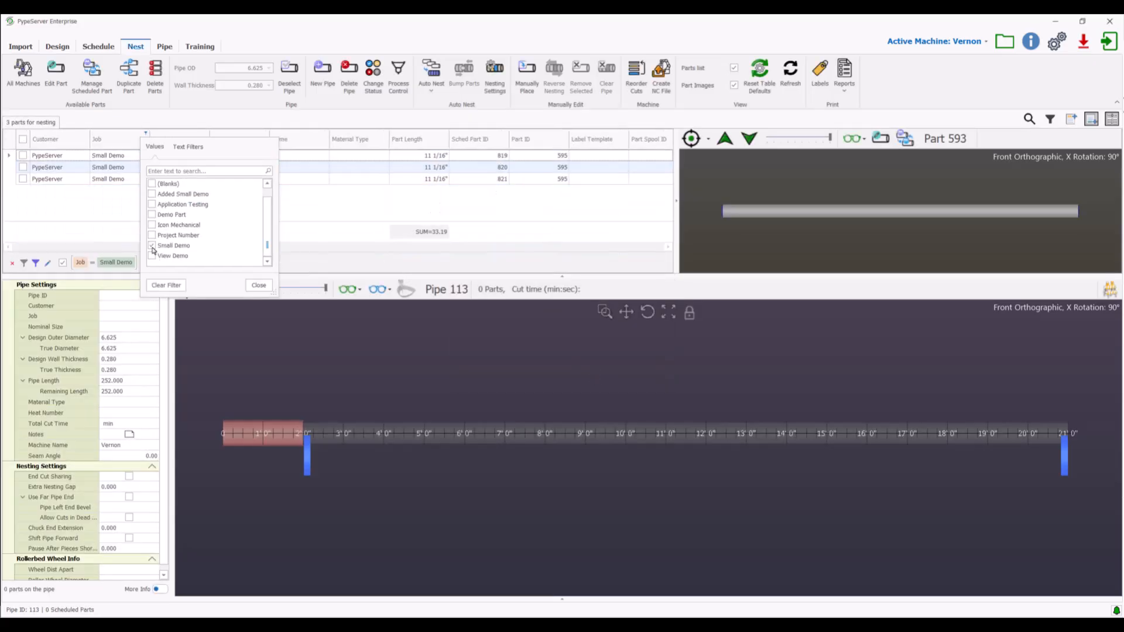
{"action": "left_click", "coordinate": [259, 287]}
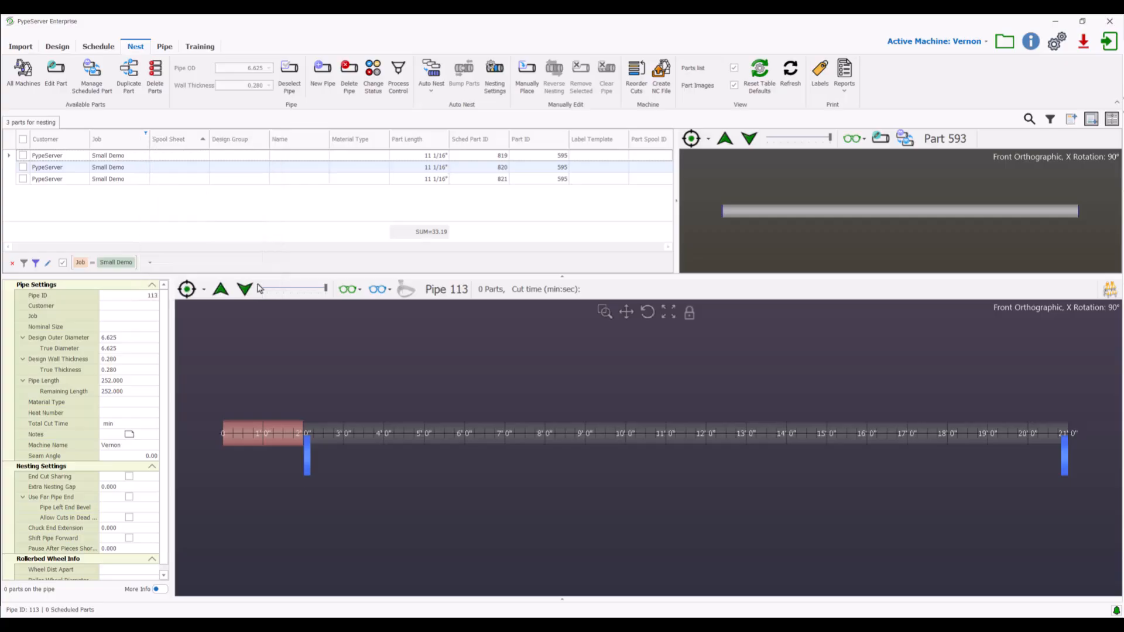
Auto-nest all Small Demo parts on the new pipe and fill its remaining length with all other listed parts.
{"action": "left_click", "coordinate": [435, 73]}
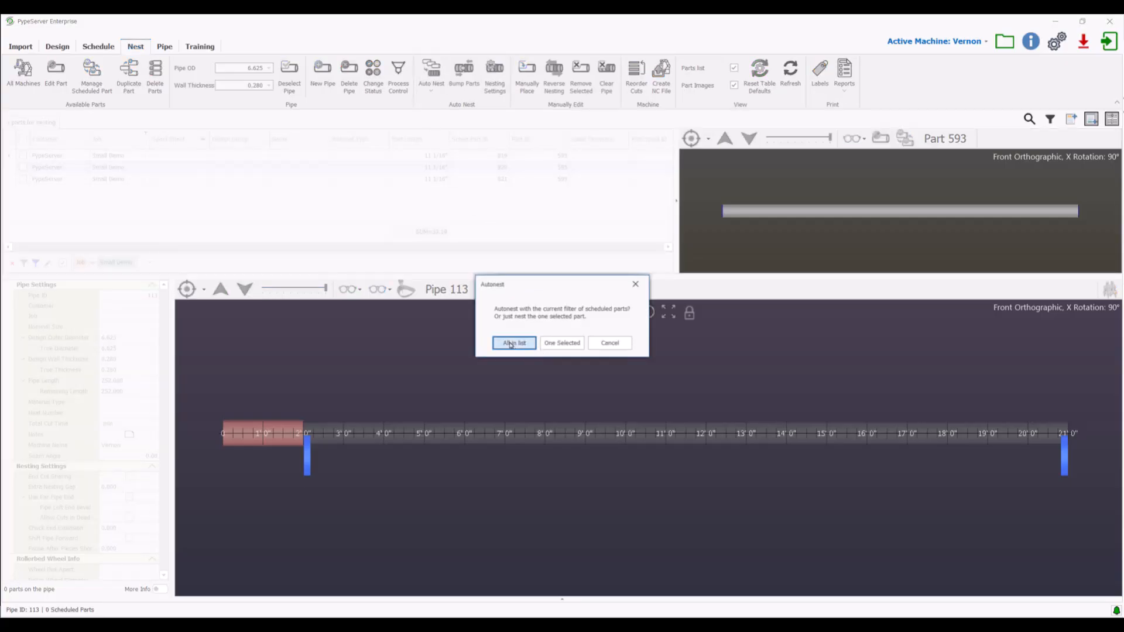
{"action": "left_click", "coordinate": [511, 343]}
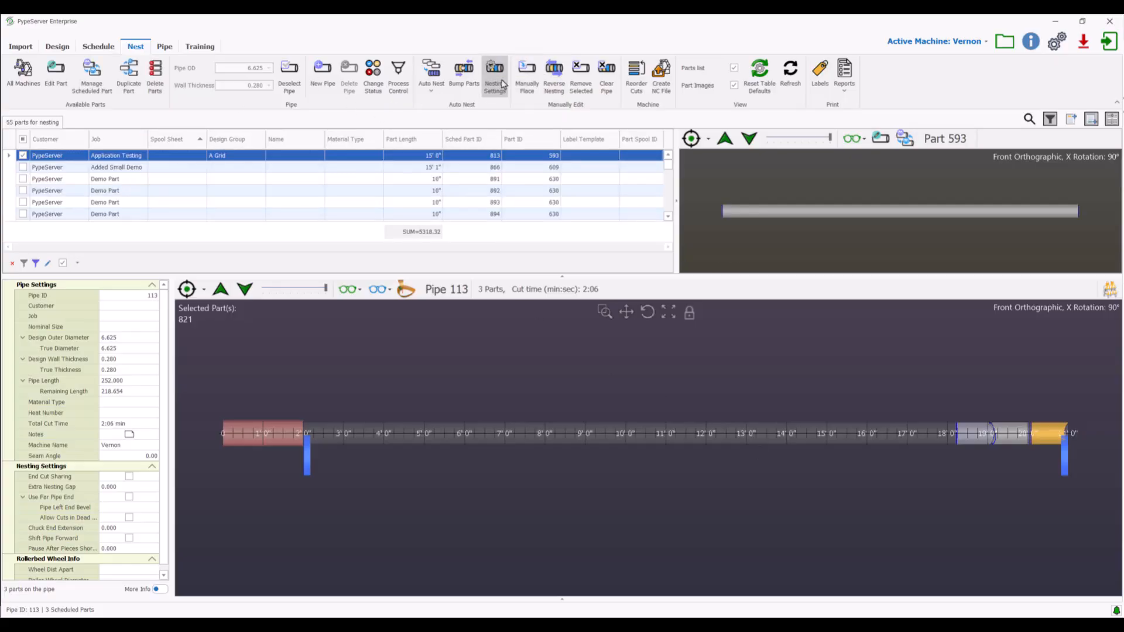
{"action": "left_click", "coordinate": [433, 71]}
{"action": "left_click", "coordinate": [533, 344]}
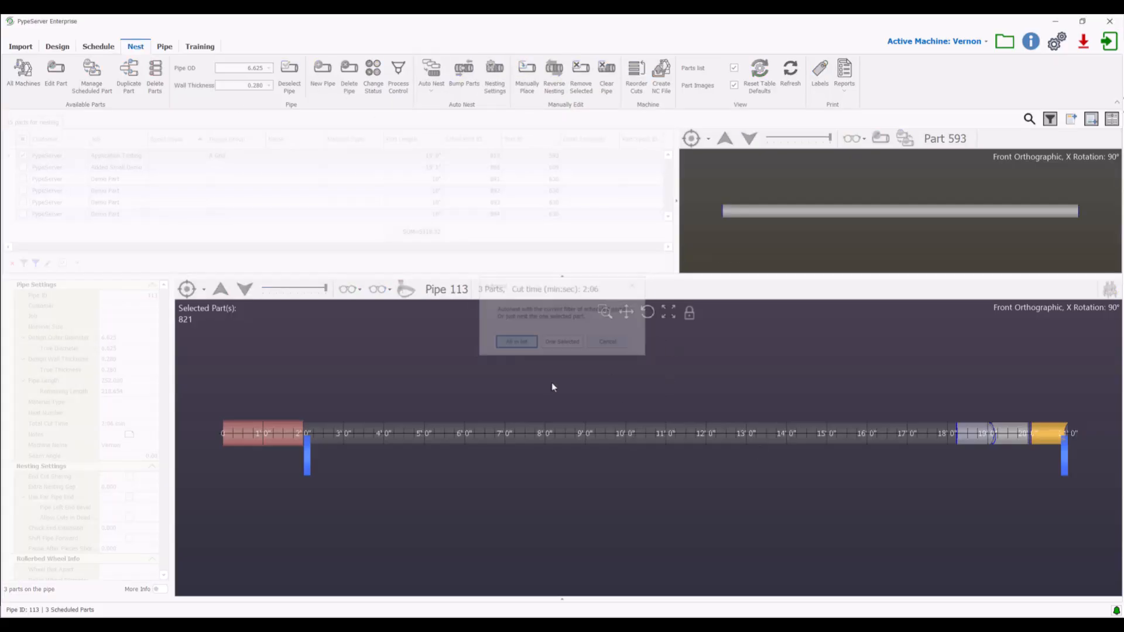